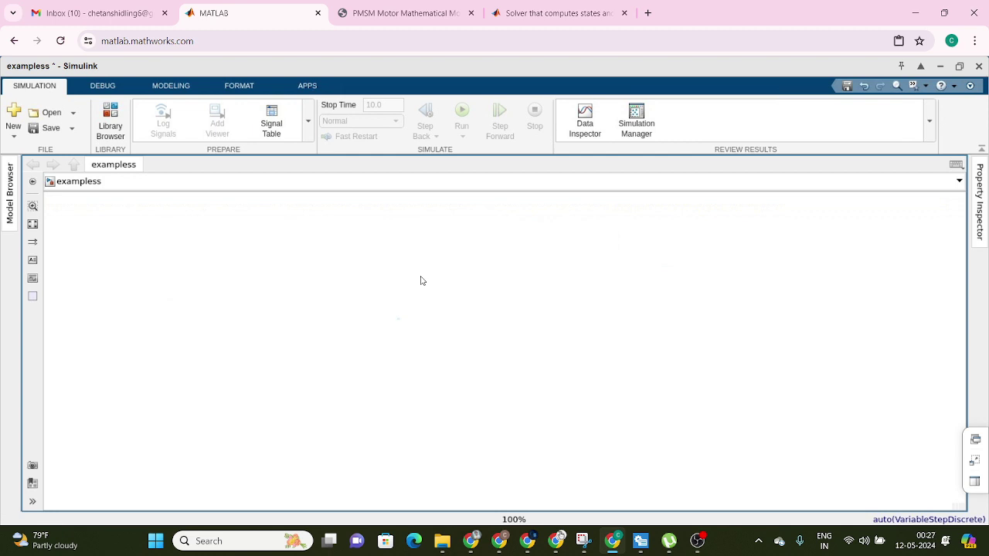
Insert a Saturation block into the empty model using block search 'sat'
double_click(419, 279)
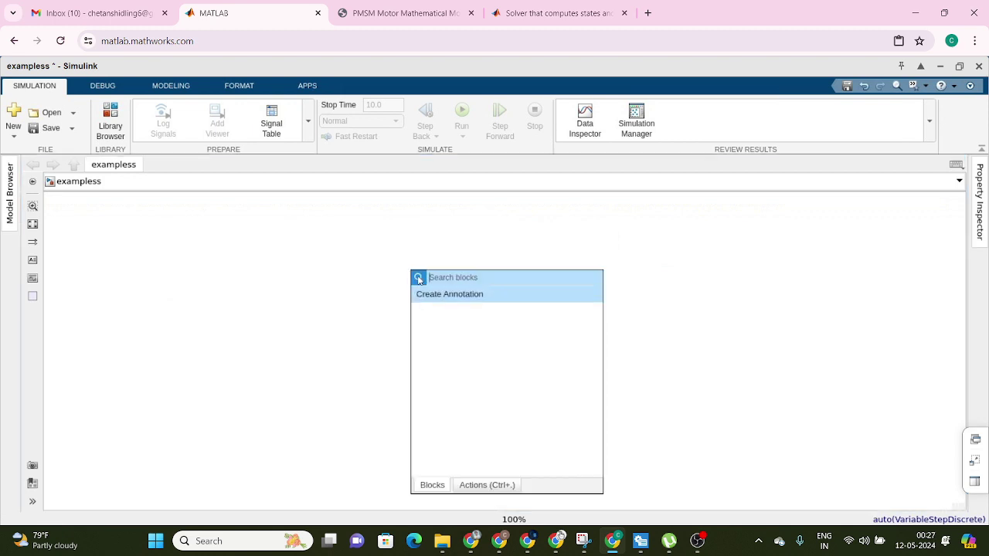
type("s")
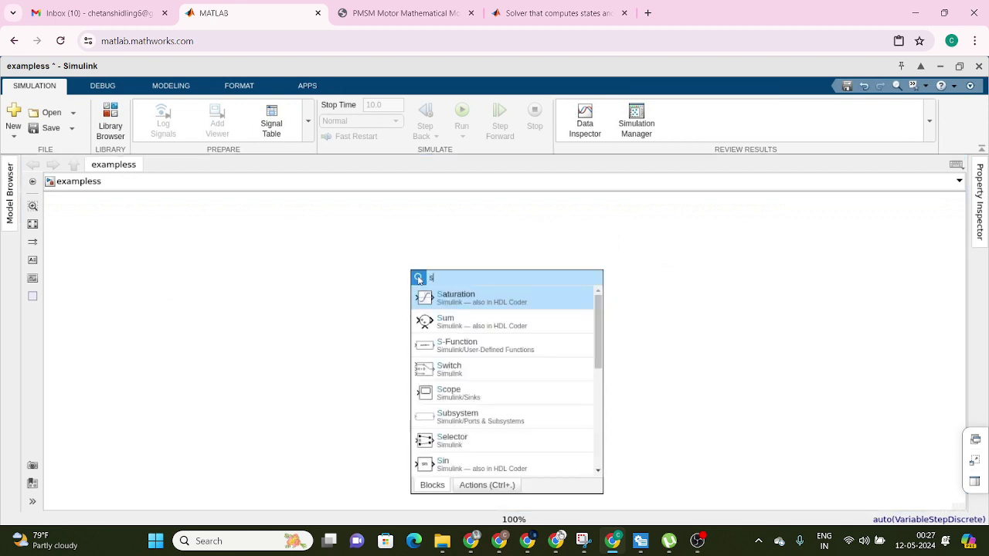
type("at")
key("Return")
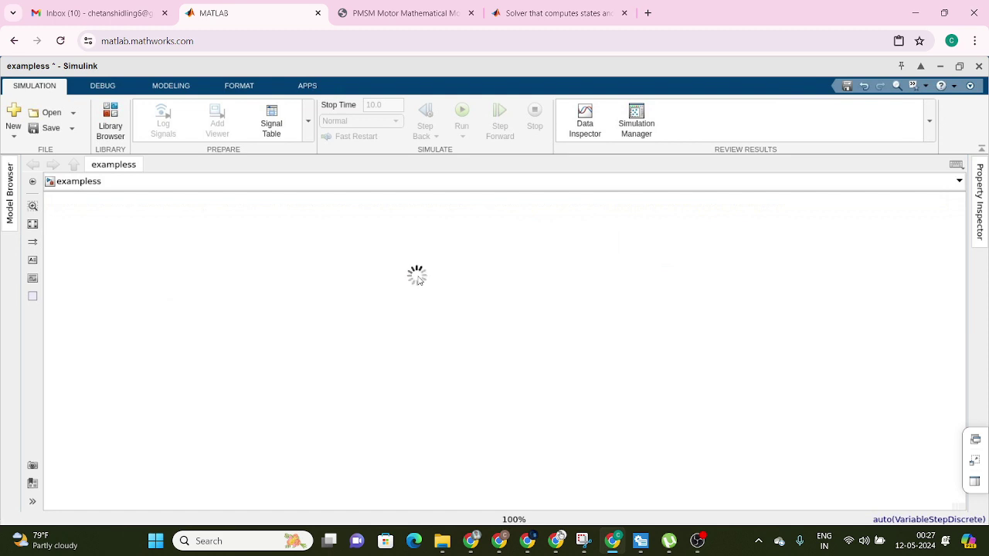
Set the Saturation block's upper limit to 40 and lower limit to -10
double_click(417, 276)
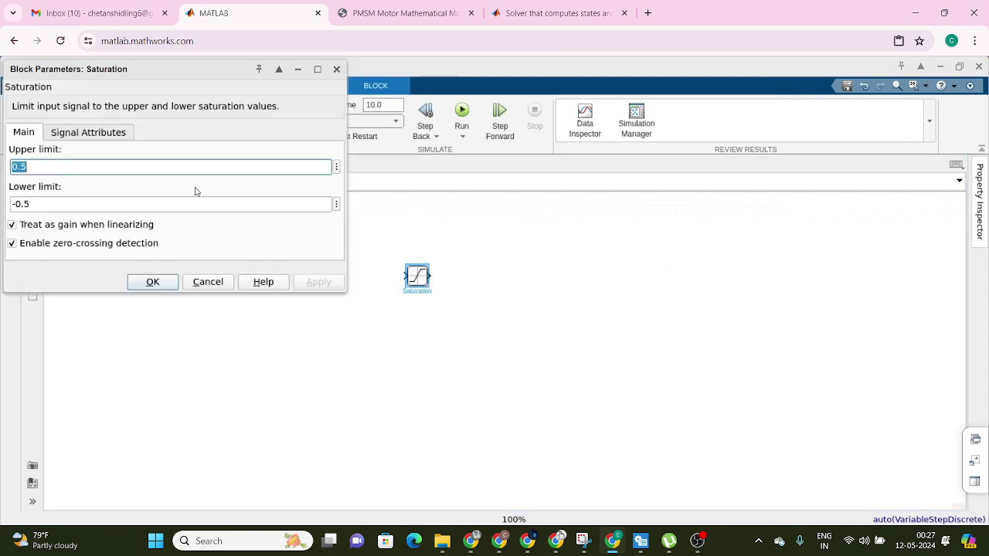
type("40")
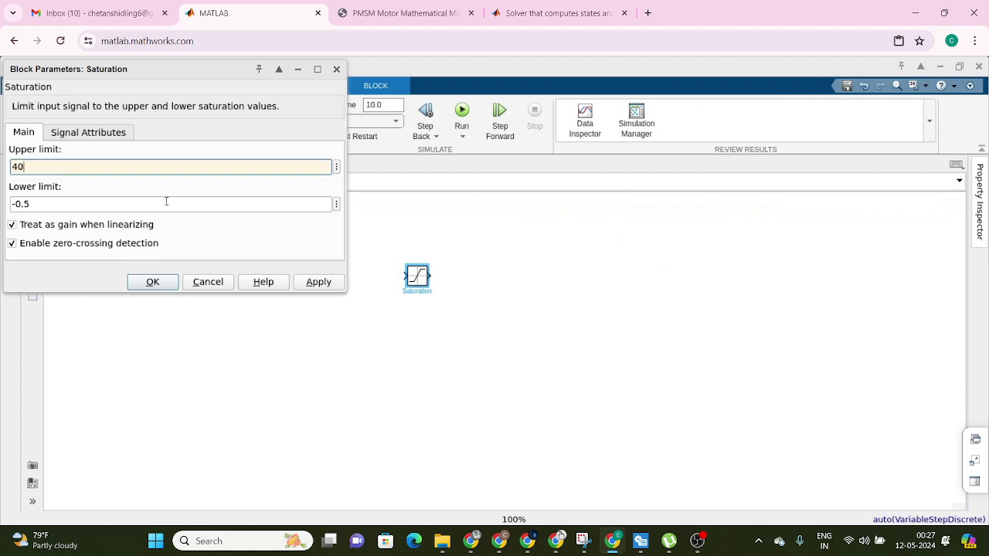
key("Tab")
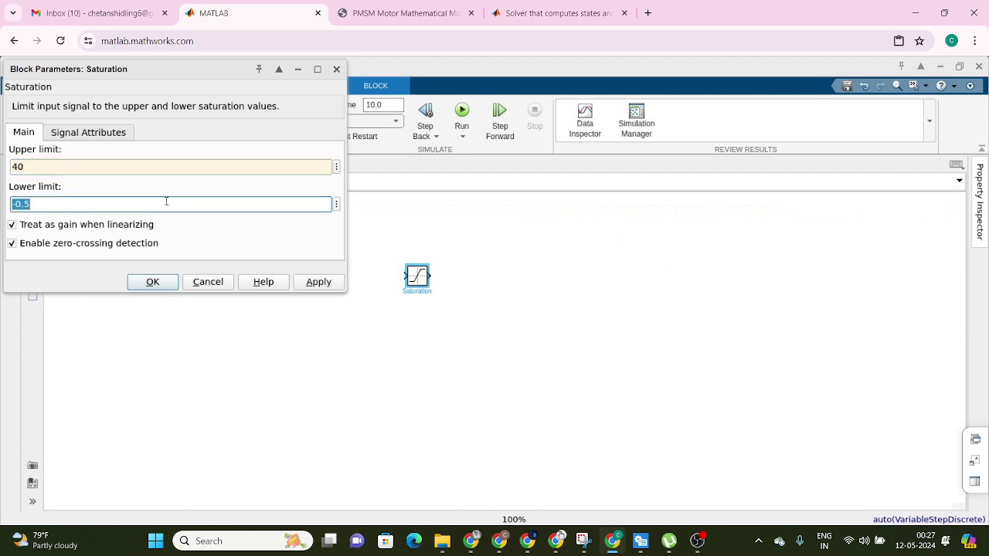
type("=10")
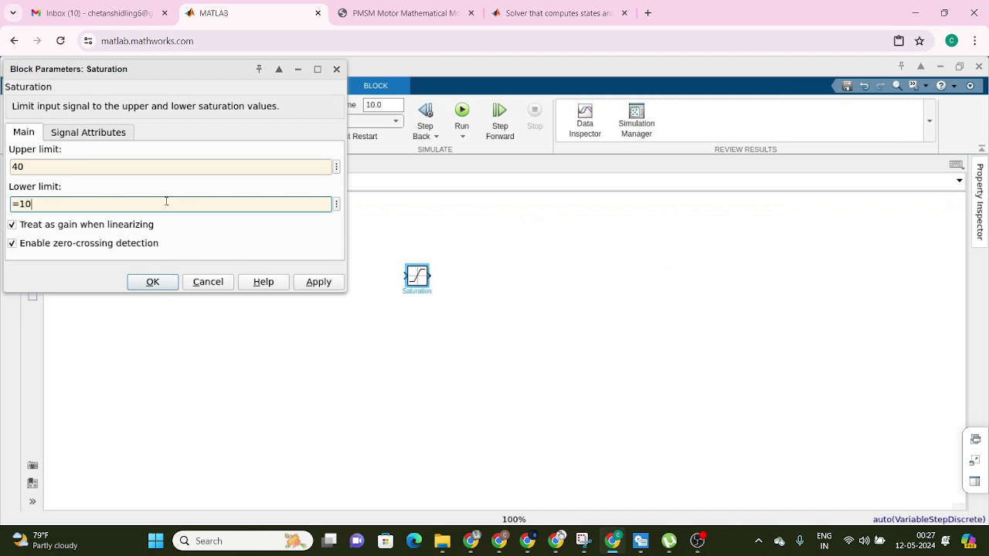
key("BackSpace")
key("BackSpace")
key("BackSpace")
type("-10")
key("Return")
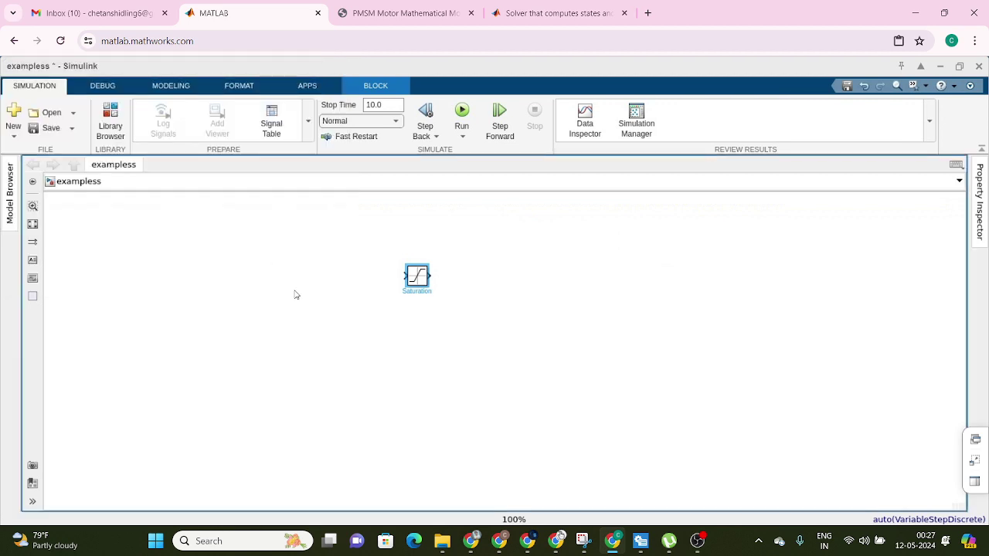
Add a Constant block and connect it to the Saturation block's input
double_click(290, 294)
type("con")
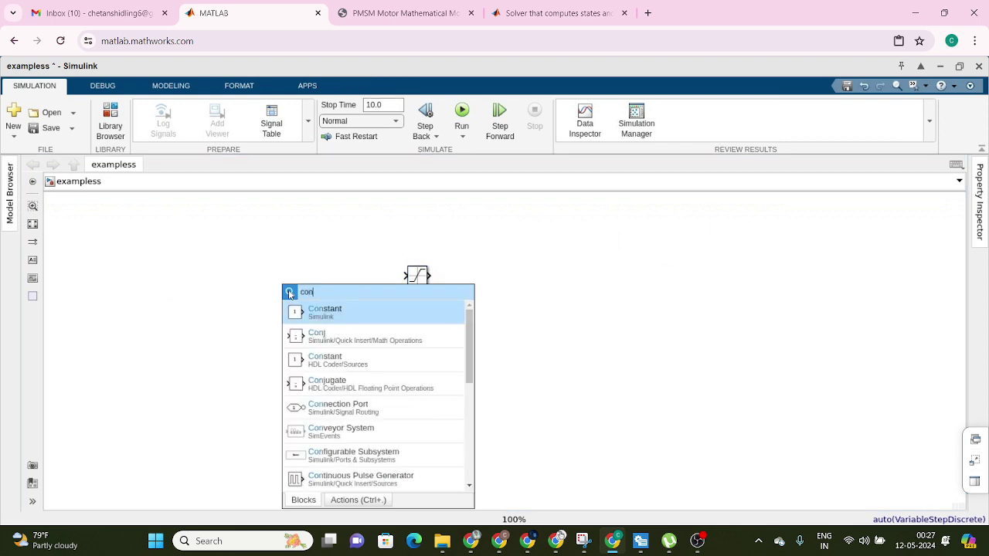
key("Return")
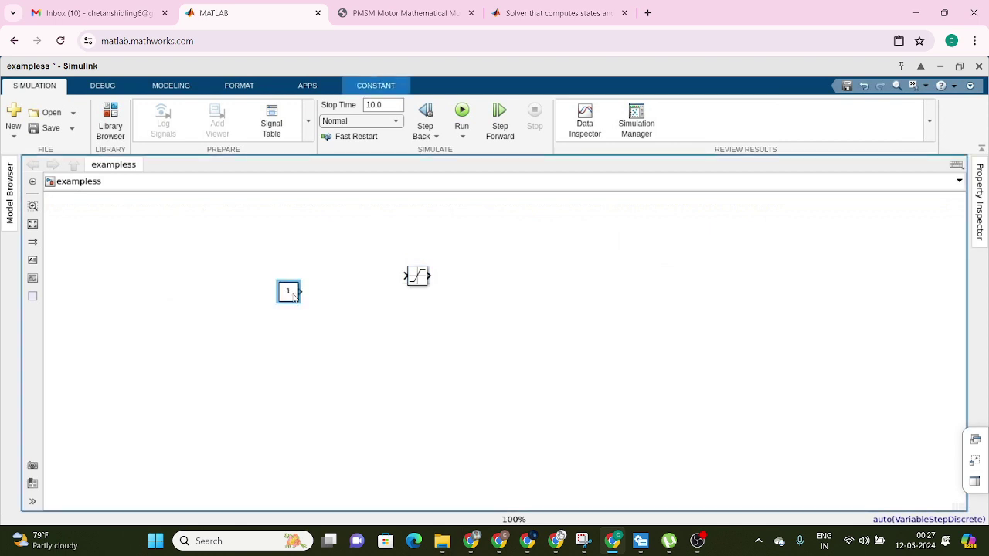
left_click_drag(316, 290, 347, 279)
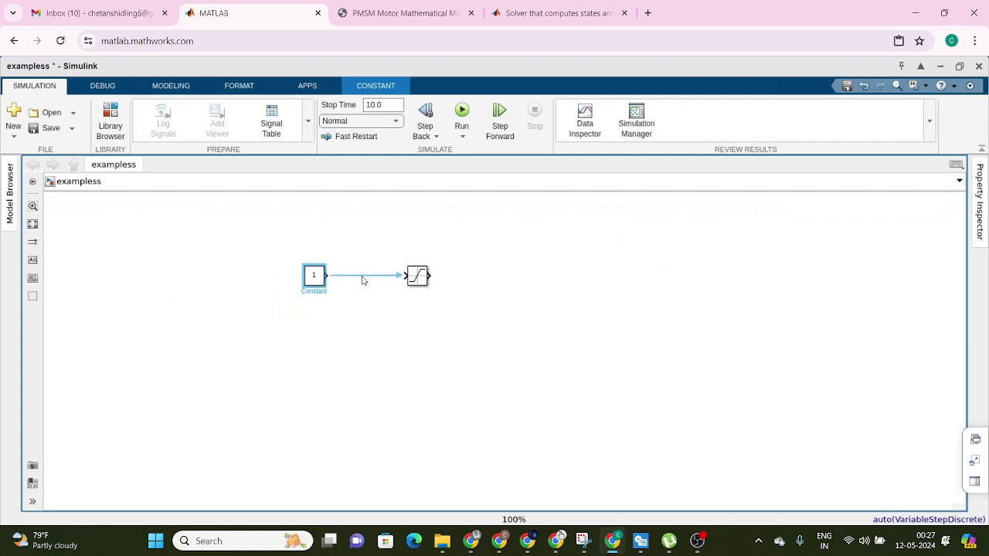
Add a Display block right of Saturation and wire Saturation's output to it
double_click(504, 284)
type("di")
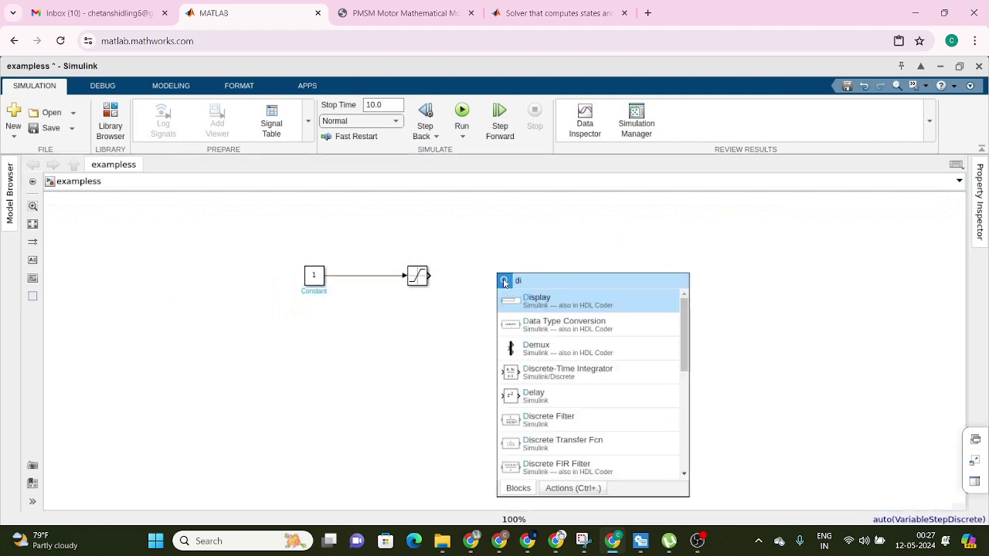
key("Return")
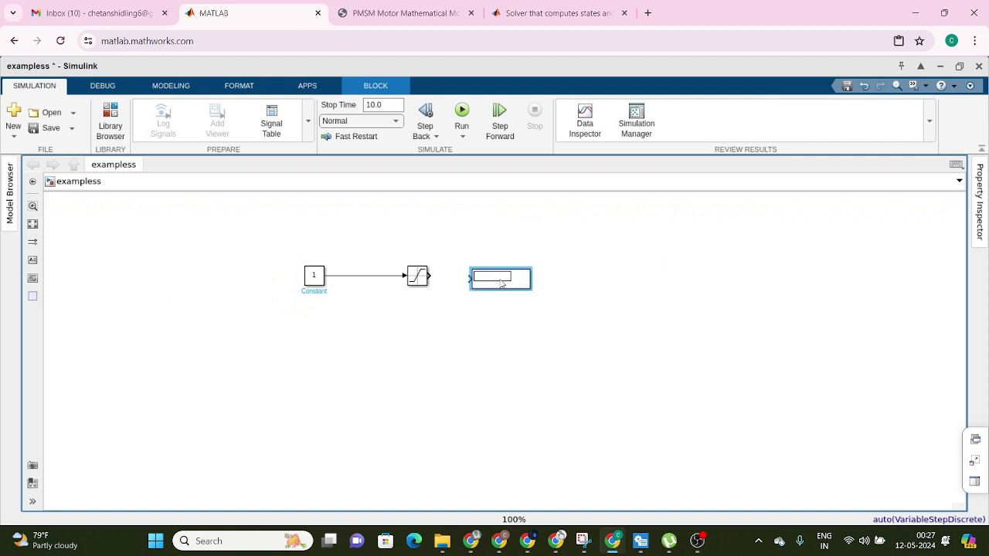
left_click_drag(517, 280, 534, 276)
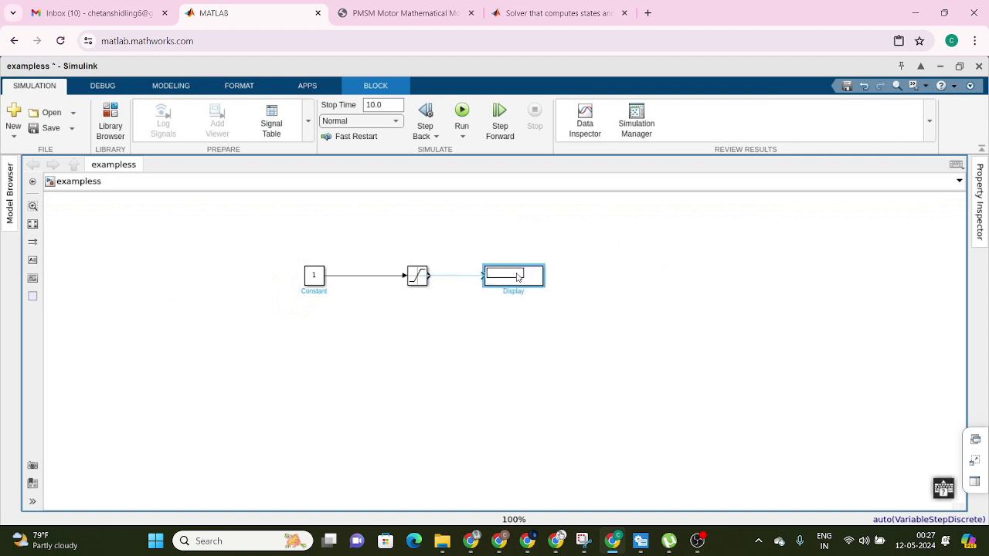
left_click(450, 280)
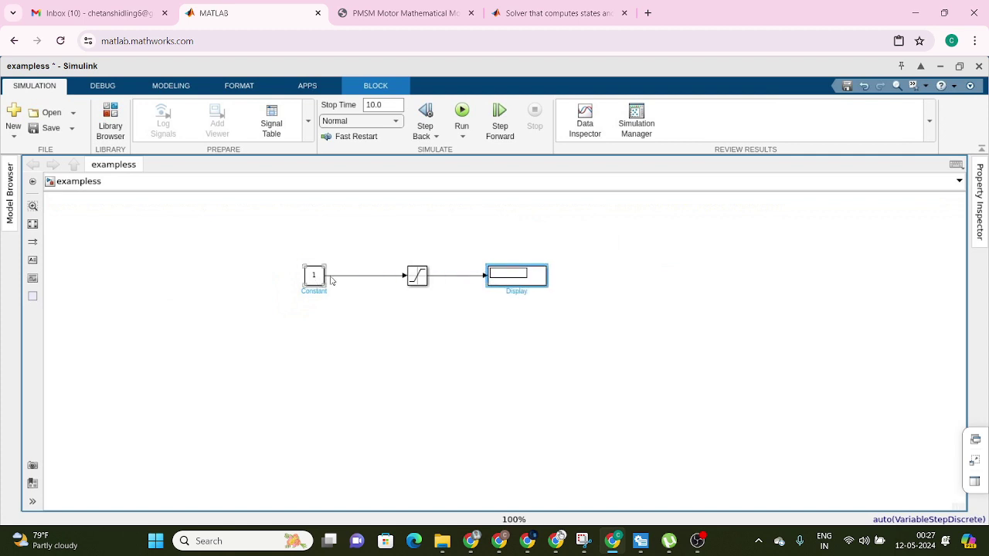
Review the Saturation block's parameters and close the dialog without changes
double_click(418, 275)
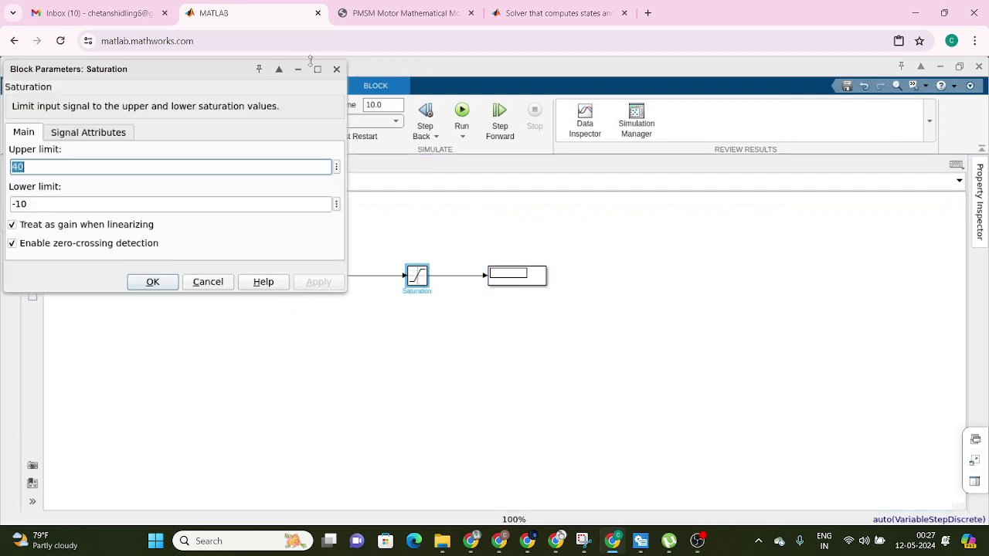
left_click(274, 309)
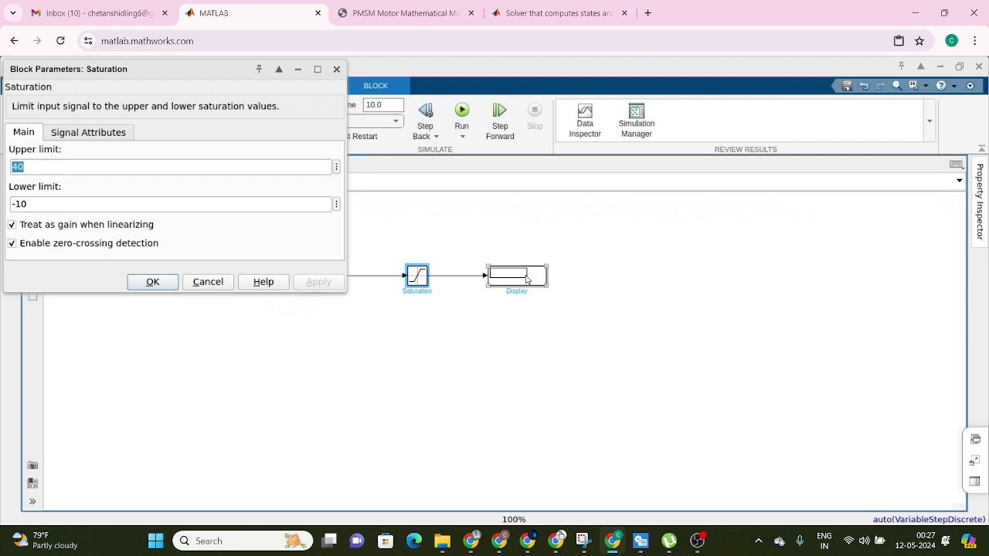
left_click(136, 157)
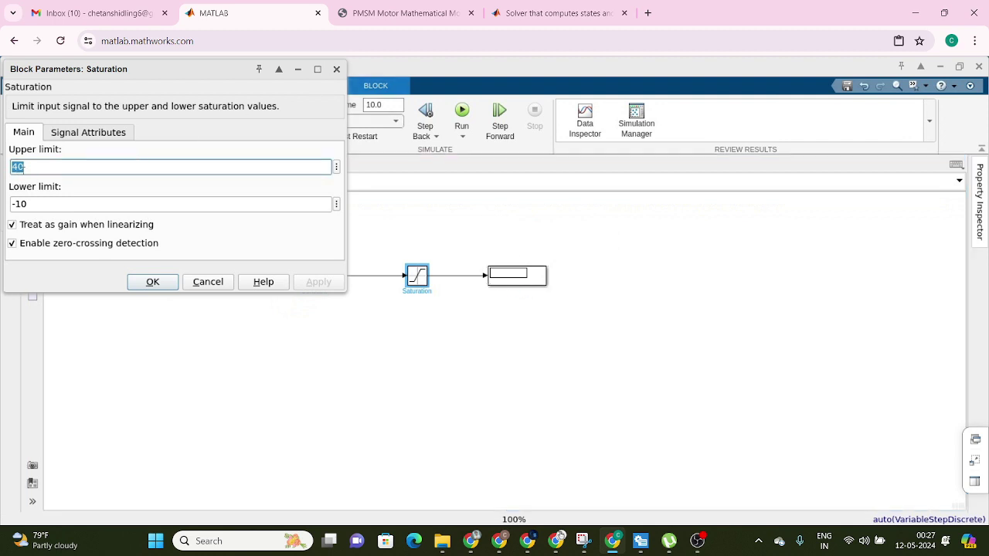
left_click(295, 316)
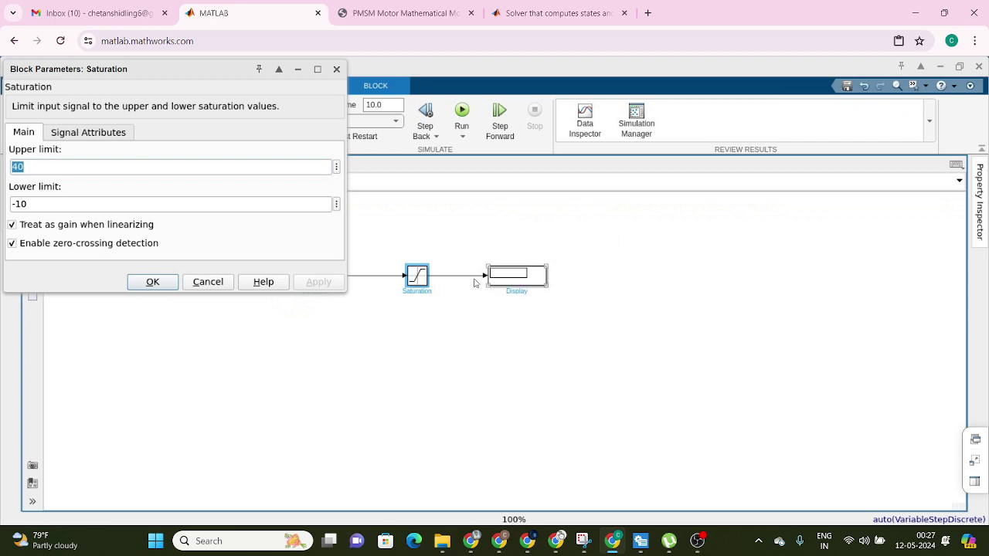
left_click(78, 189)
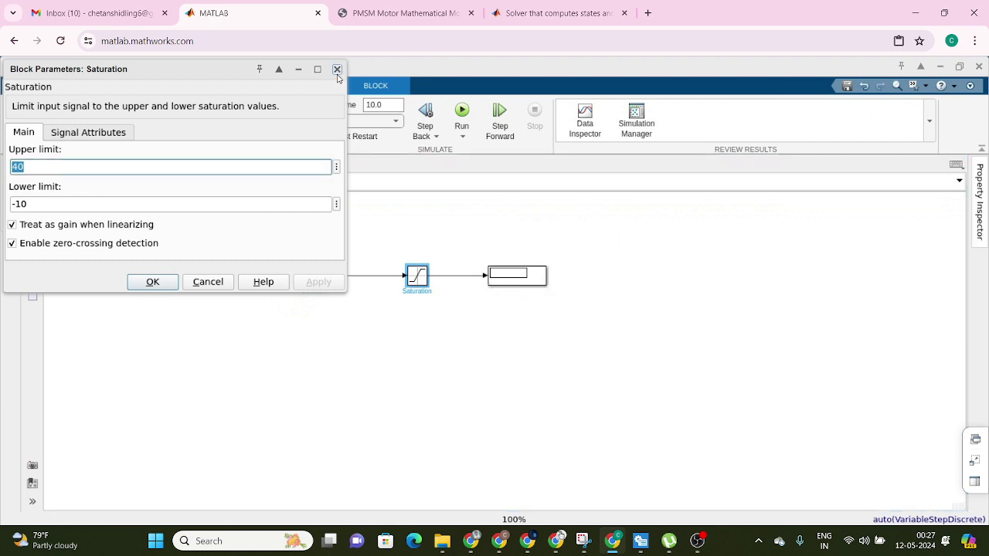
left_click(337, 69)
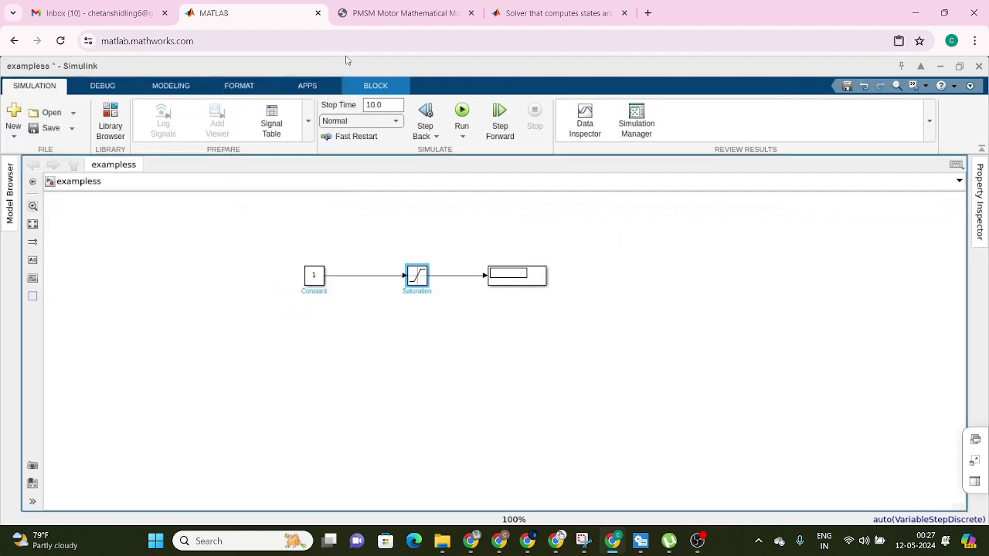
Set the Constant block's value to 60
double_click(310, 279)
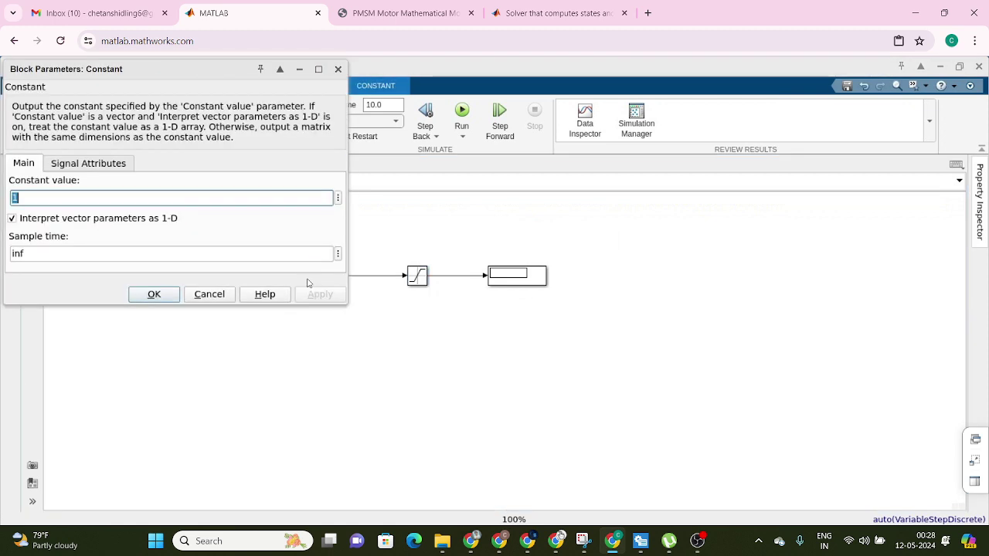
type("60")
key("Return")
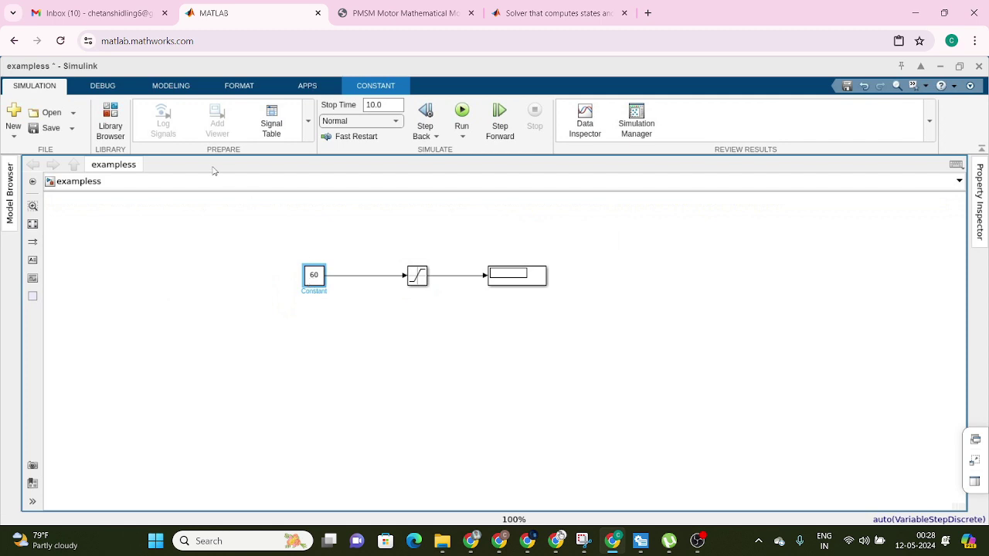
Simulate with input 60, then change the Constant to -30 and simulate again
left_click(461, 112)
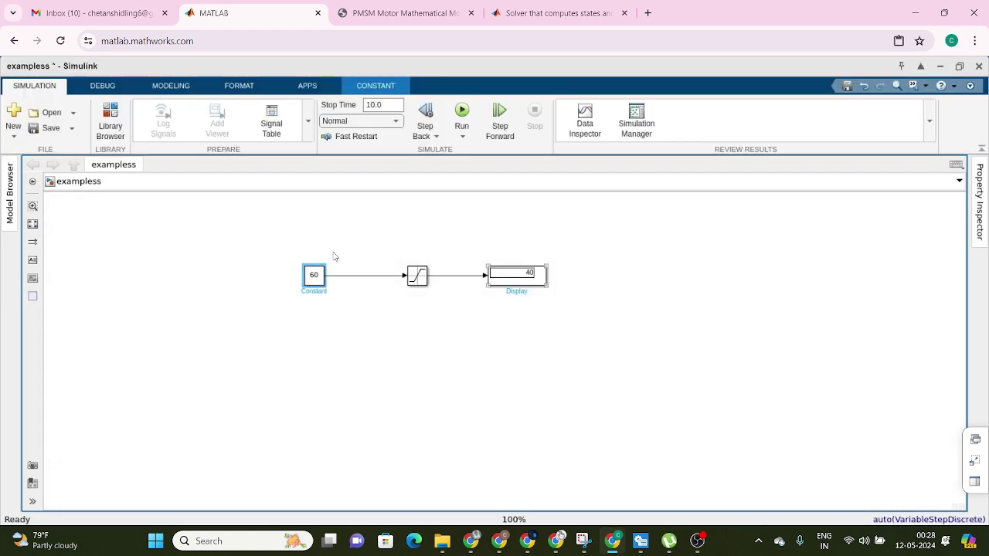
double_click(314, 278)
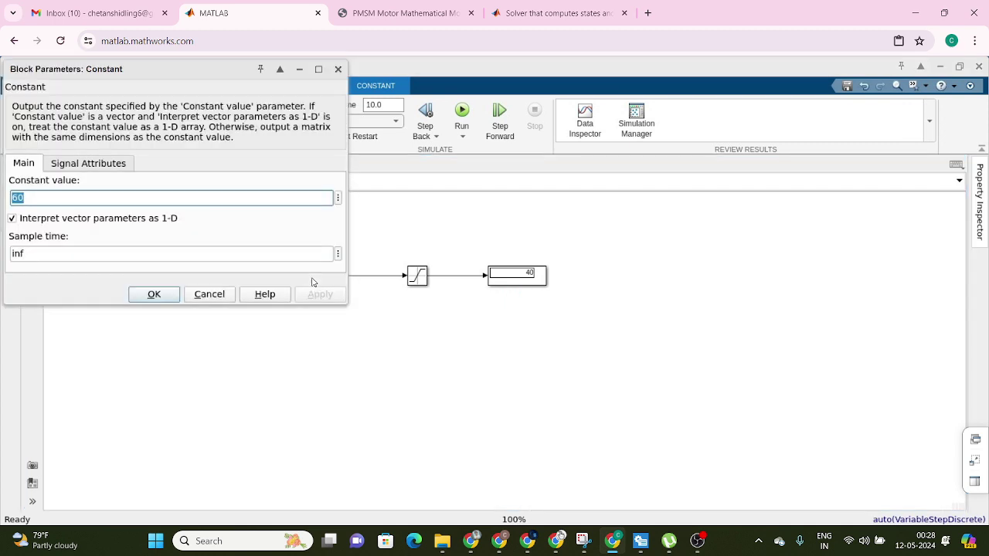
type("-")
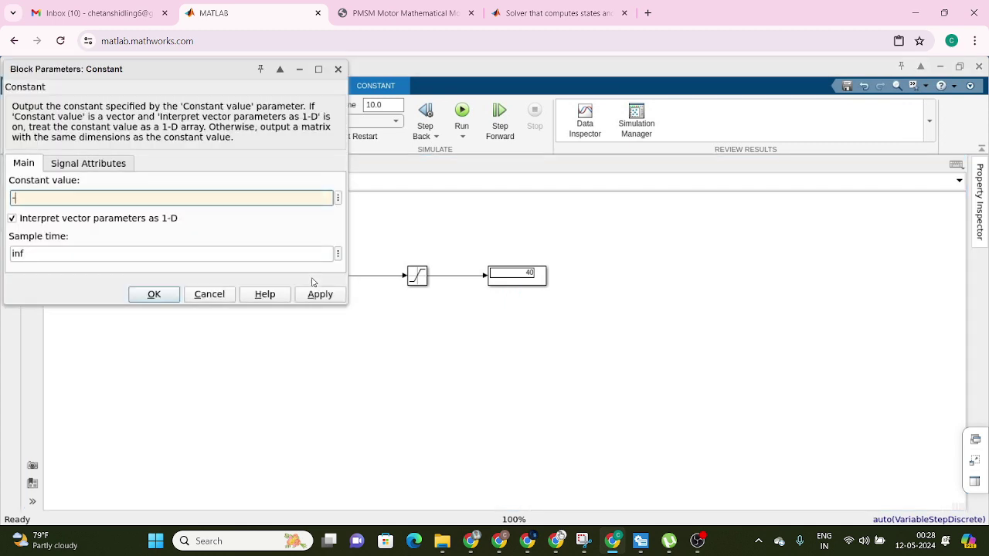
type("30")
key("Return")
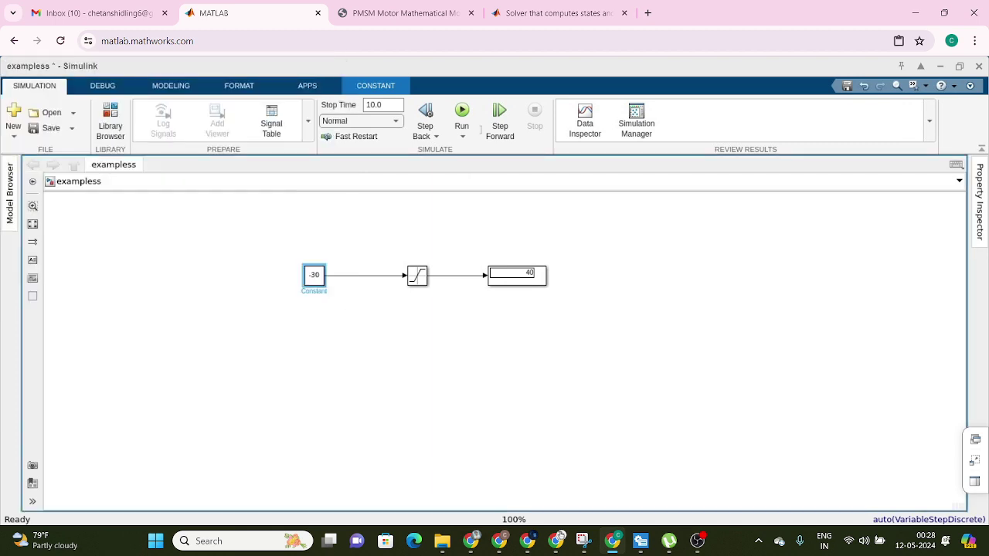
left_click(461, 114)
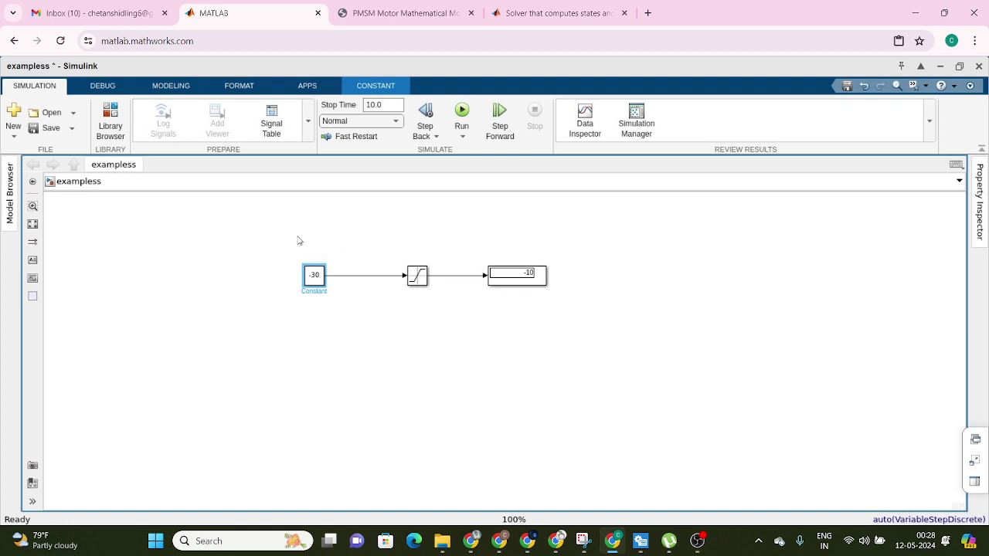
Delete the Constant, Saturation and Display blocks and bring up block search on the blank canvas
left_click_drag(310, 244, 565, 330)
key("Delete")
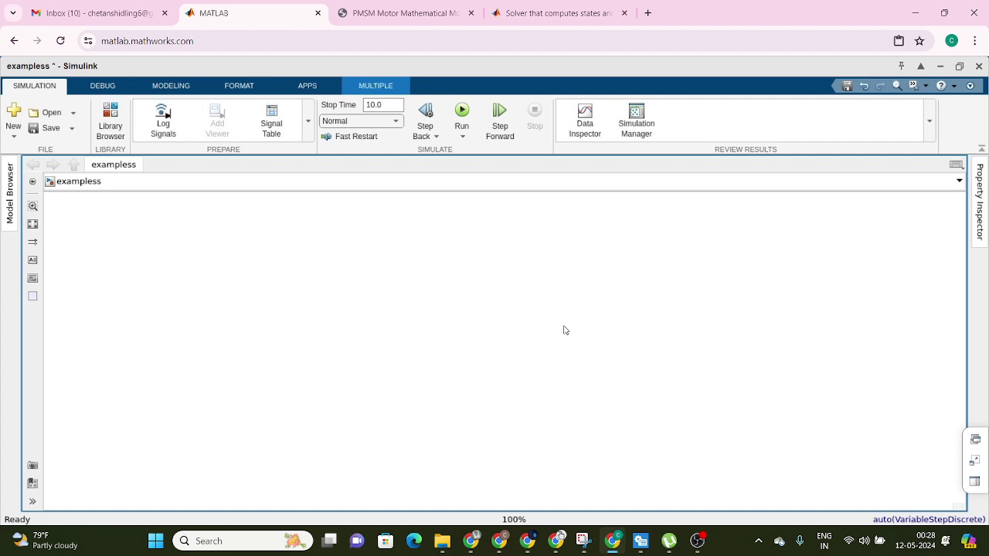
double_click(125, 225)
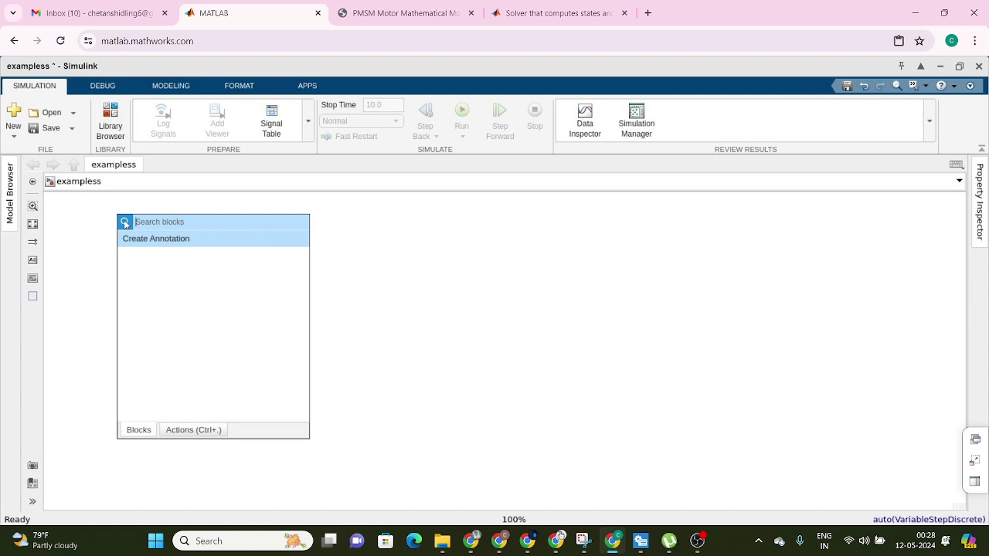
Place a '--10 to 30' annotation on the canvas
type("--10")
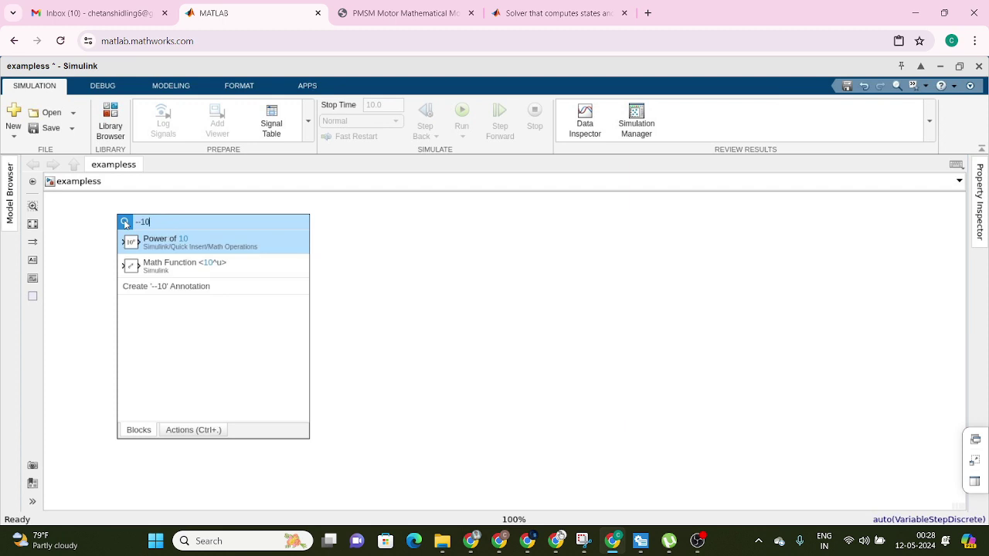
type(" to 3")
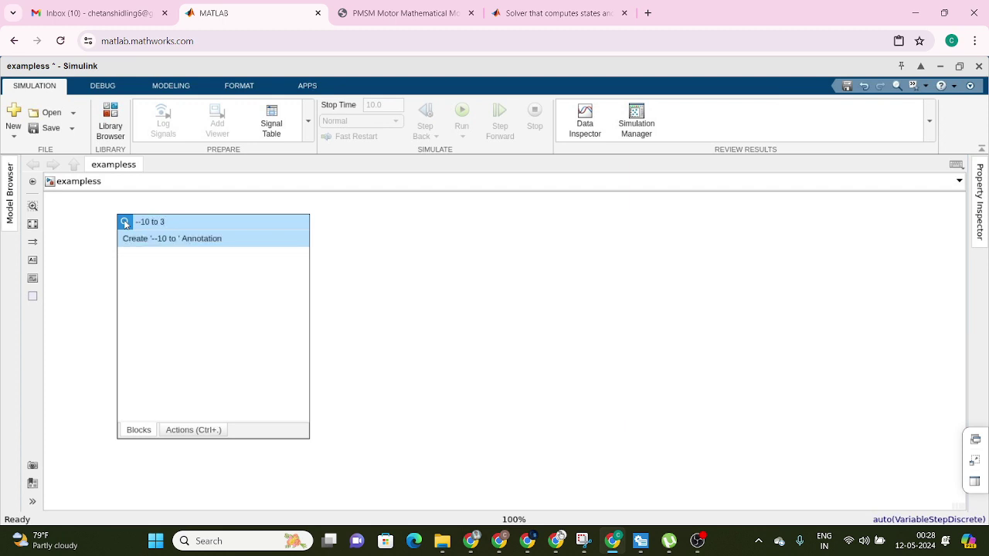
type("0")
key("Return")
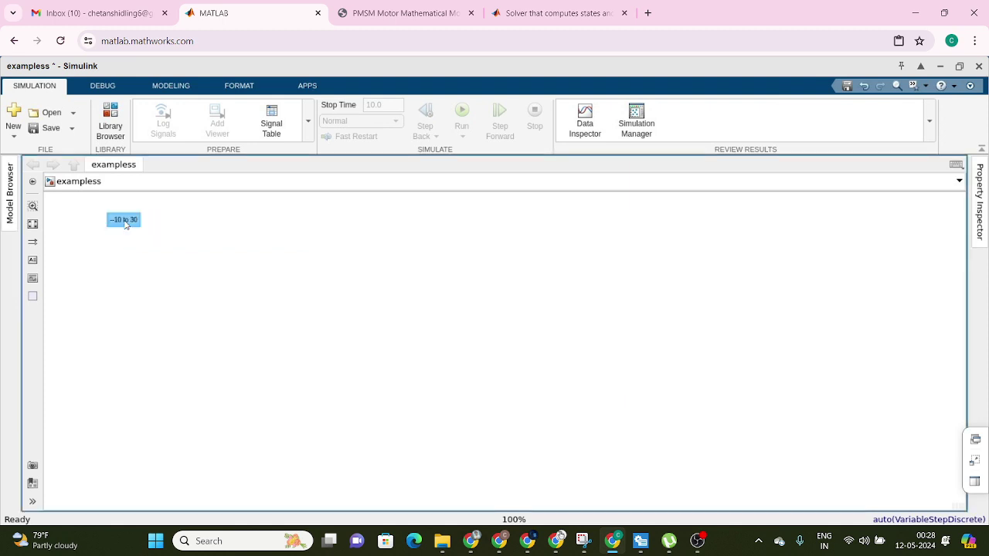
left_click(314, 279)
Insert a Switch block and nudge it slightly right
double_click(358, 276)
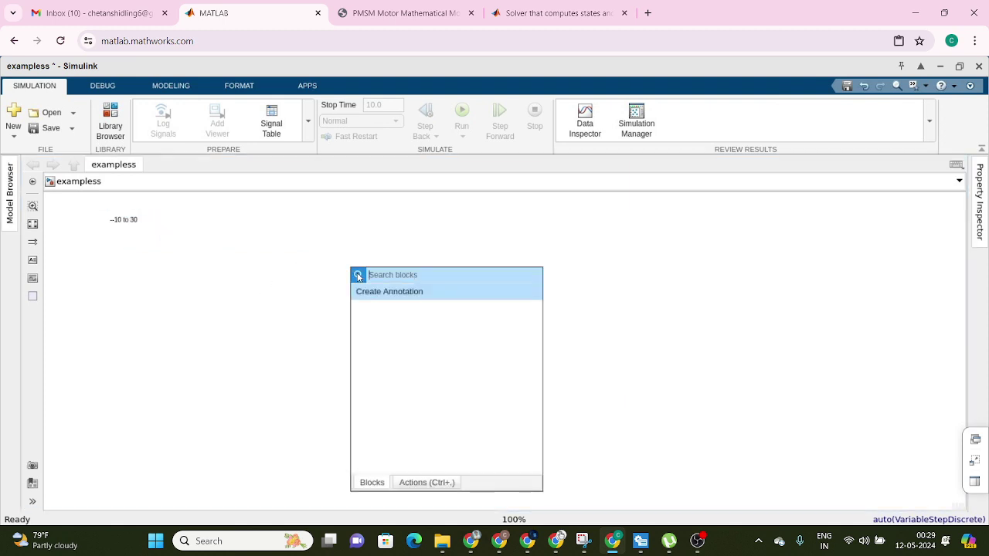
type("s")
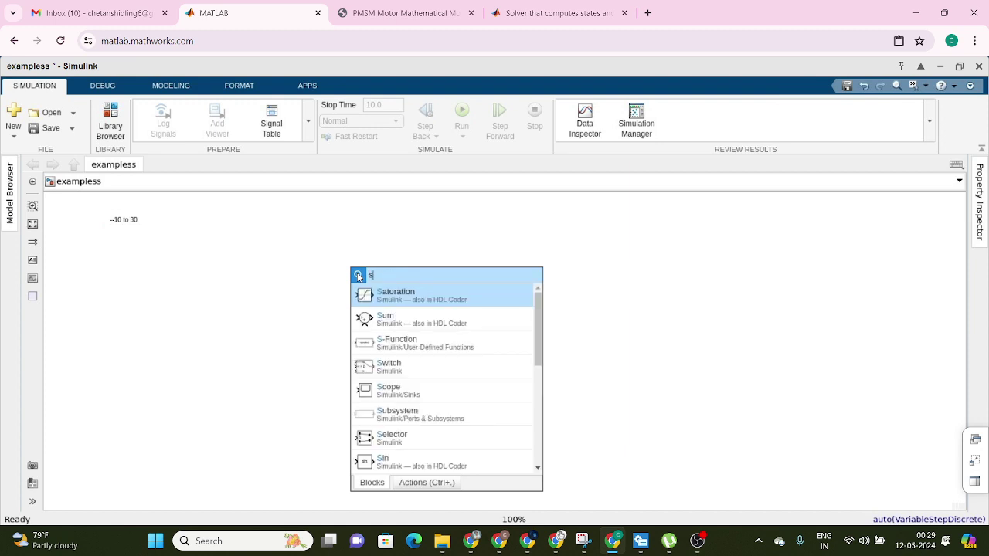
type("wwwwwwwwwl")
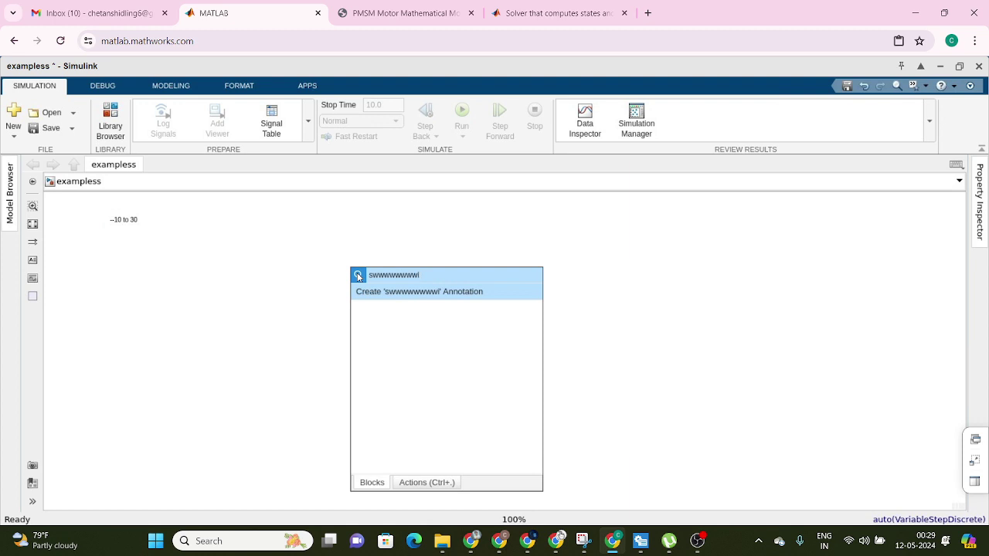
key("BackSpace")
key("BackSpace")
key("BackSpace")
key("BackSpace")
key("BackSpace")
key("BackSpace")
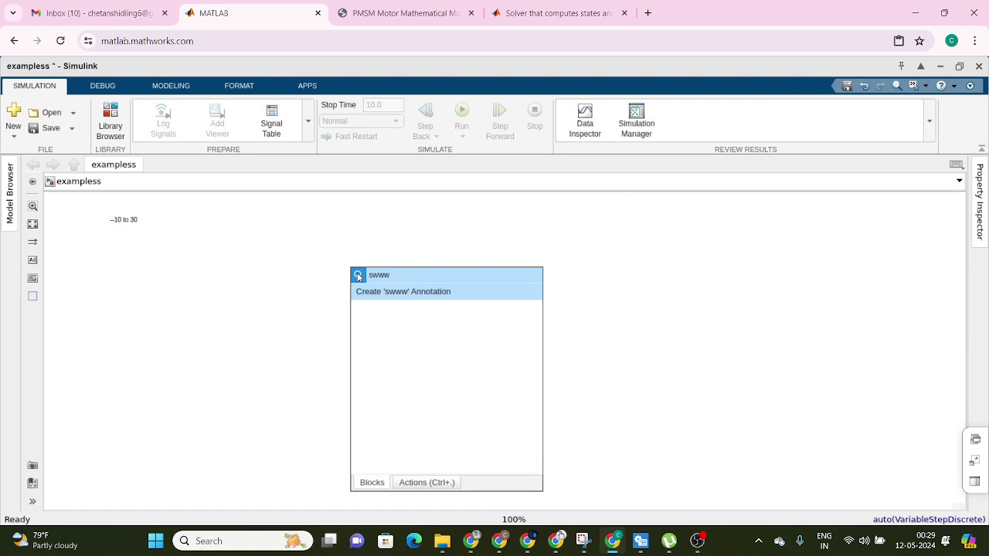
key("BackSpace")
key("BackSpace")
key("BackSpace")
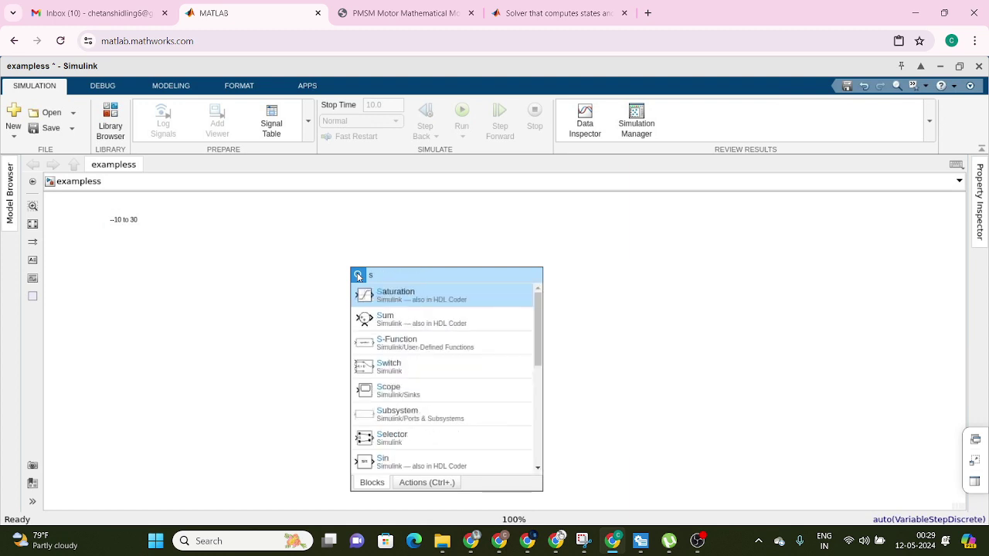
type("wi")
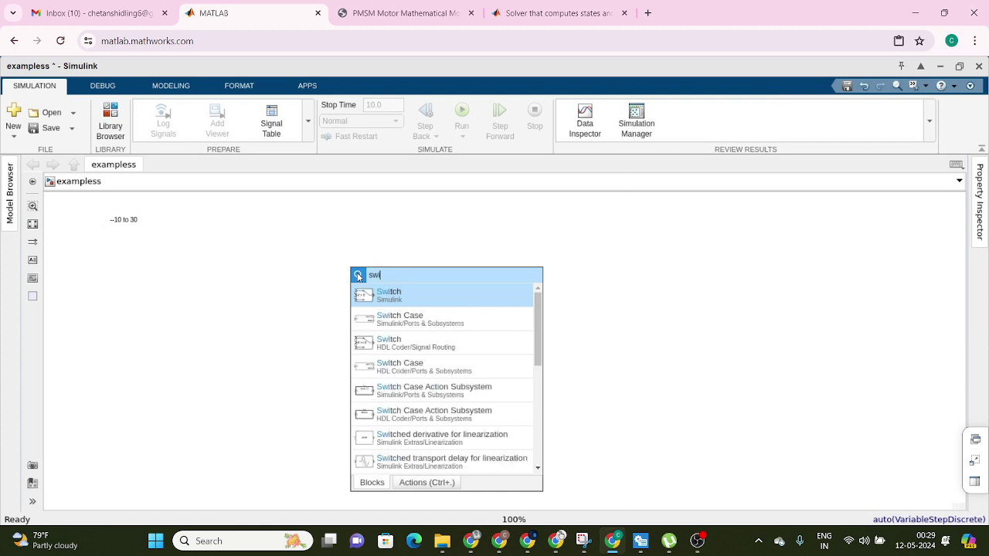
key("Return")
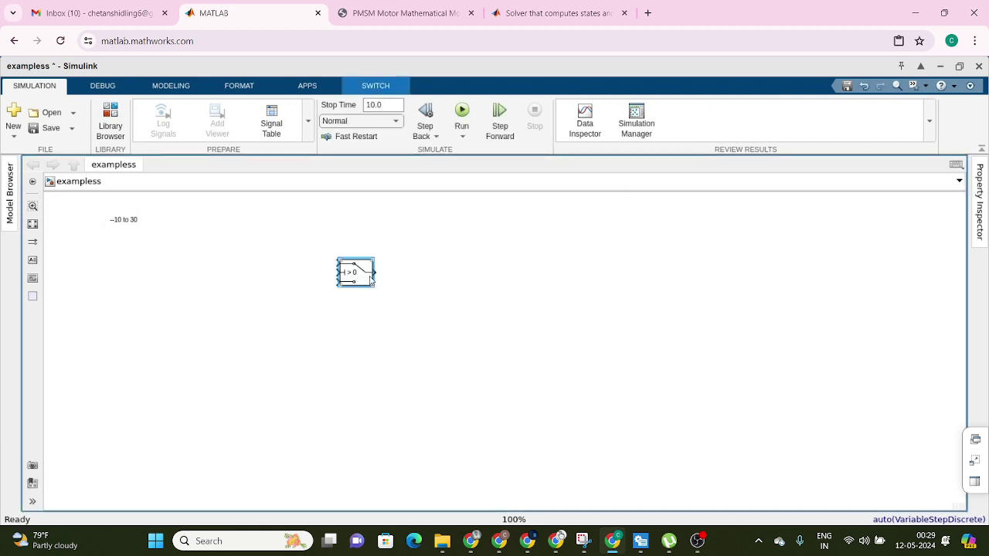
left_click_drag(366, 280, 388, 284)
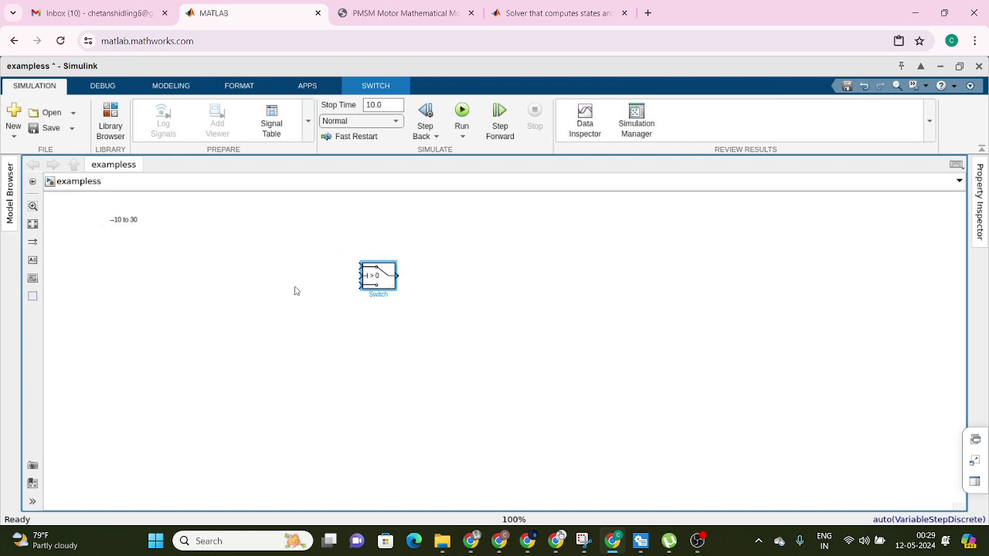
Insert a Constant block left of the Switch and adjust both positions
double_click(171, 290)
type("con")
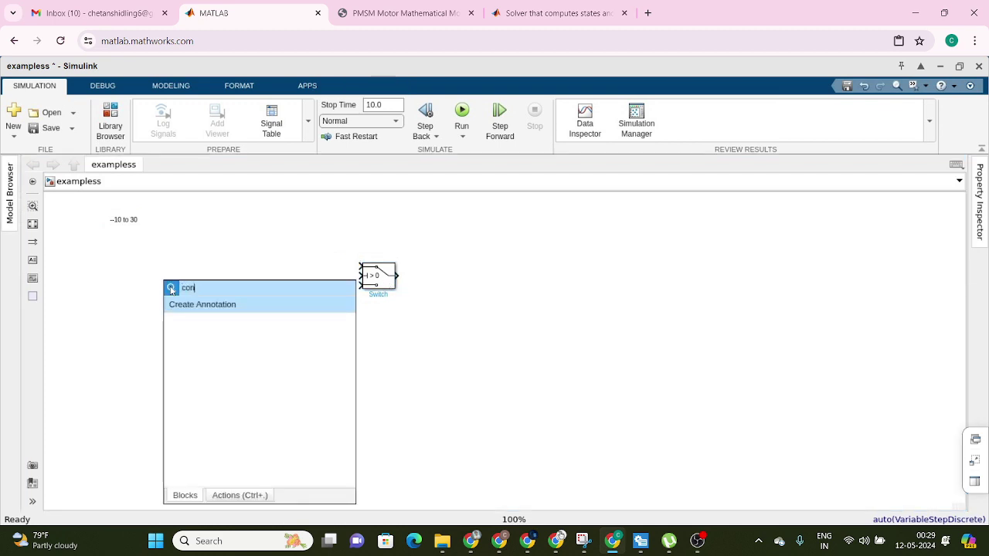
key("Return")
left_click_drag(171, 290, 217, 295)
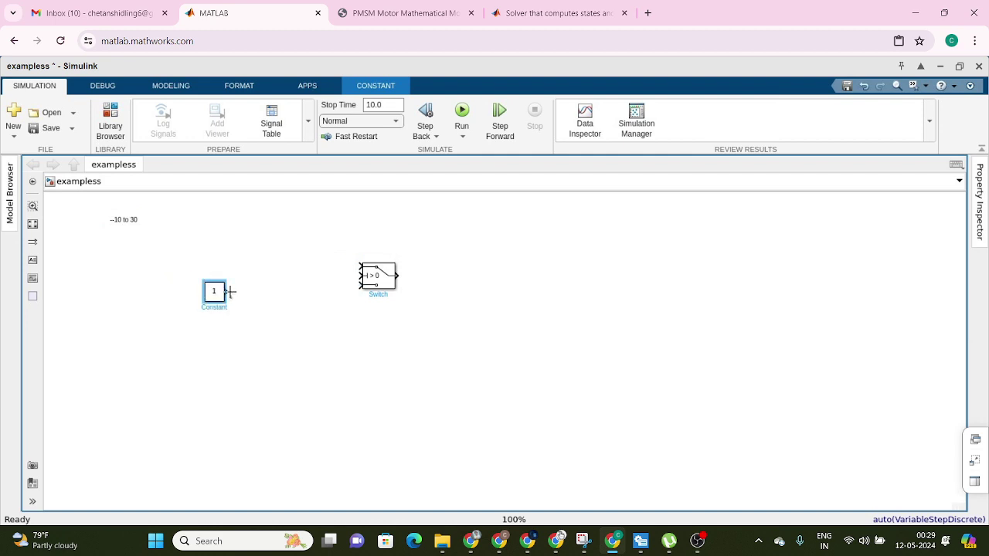
left_click_drag(381, 288, 392, 282)
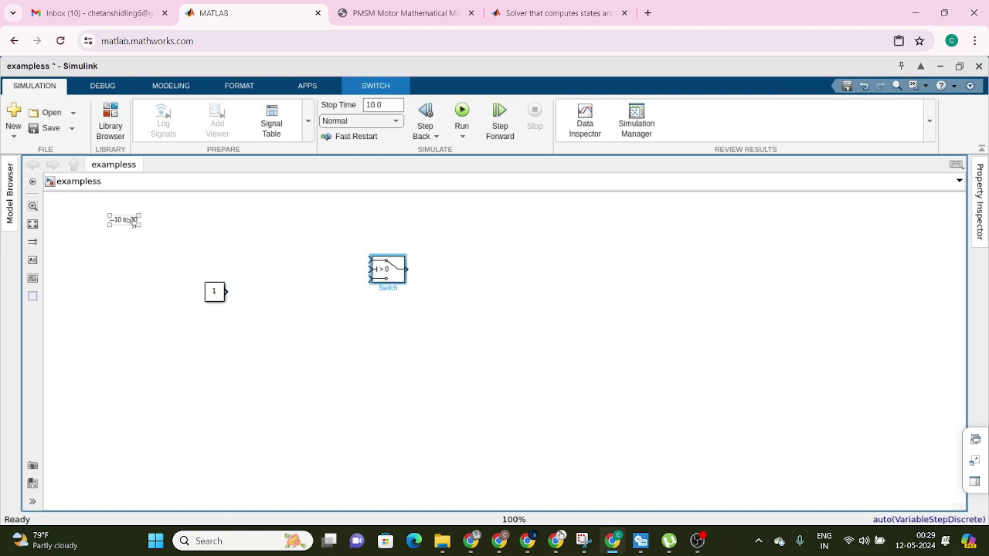
Add a second Constant valued 30 and wire Constant 1 into the Switch's middle input
double_click(286, 238)
type("con")
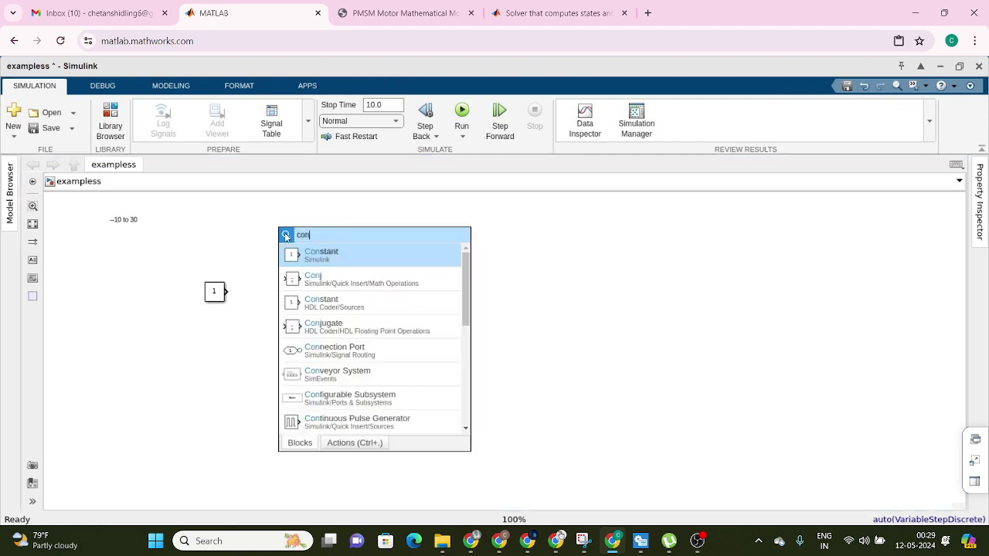
key("Return")
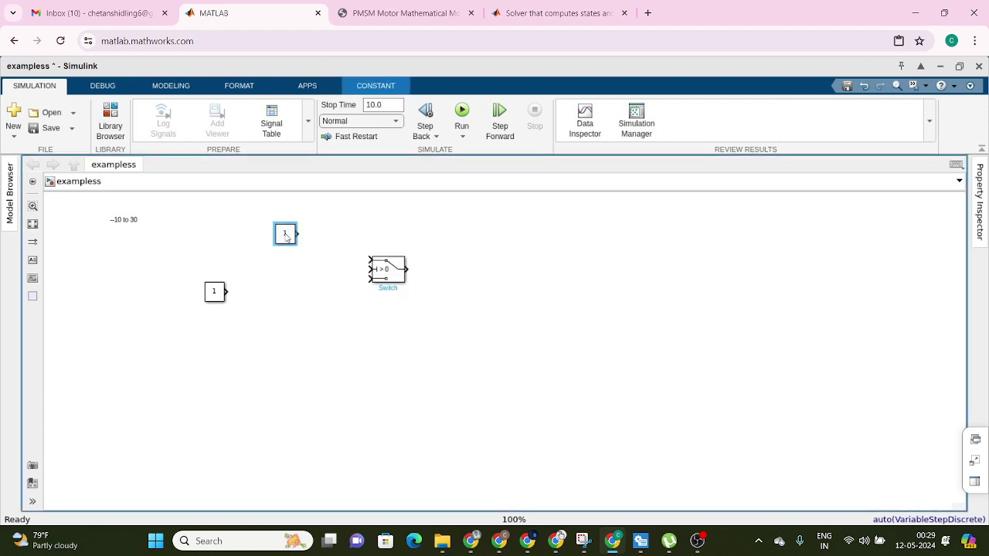
left_click(286, 234)
type("30")
left_click(289, 278)
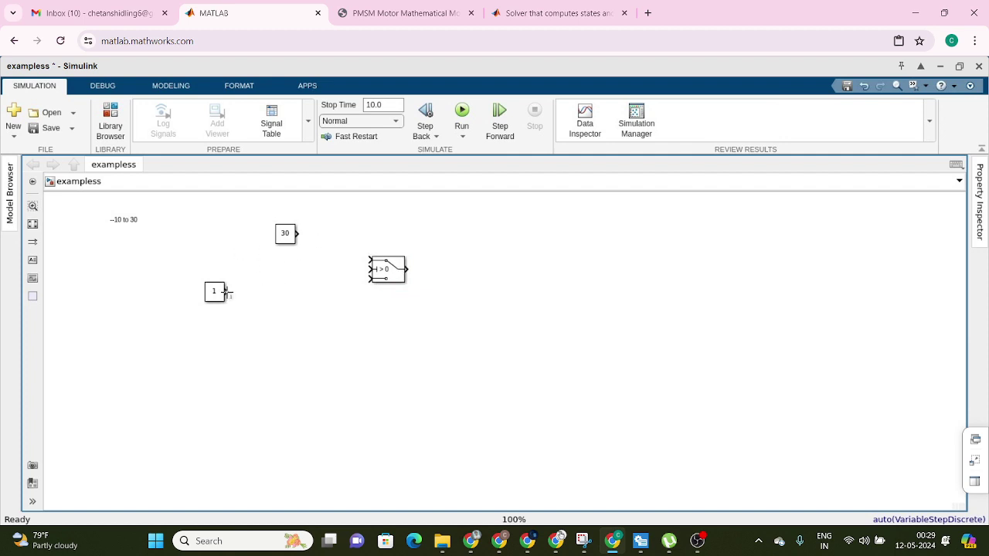
left_click_drag(225, 292, 369, 269)
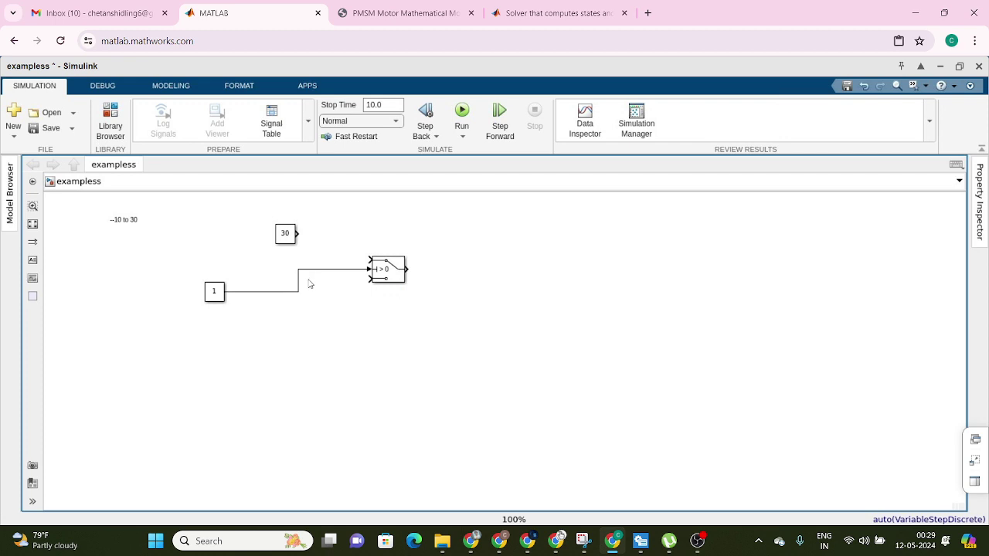
Set the Switch block's threshold to 20
double_click(391, 273)
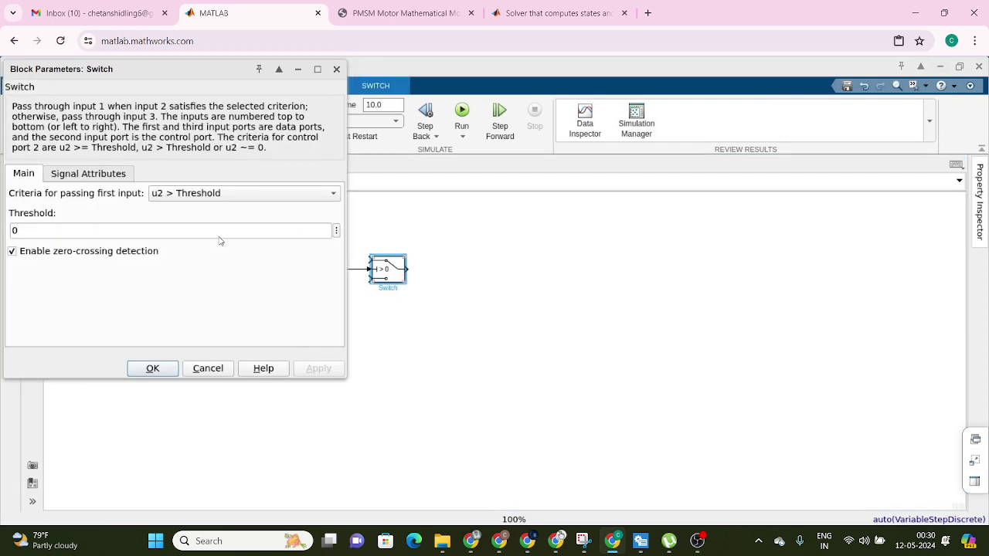
double_click(120, 236)
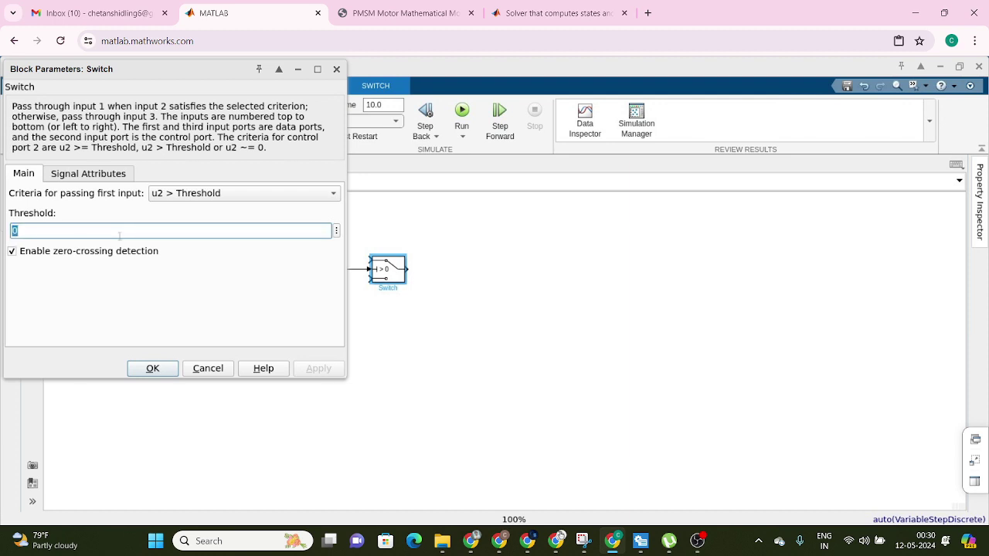
type("20")
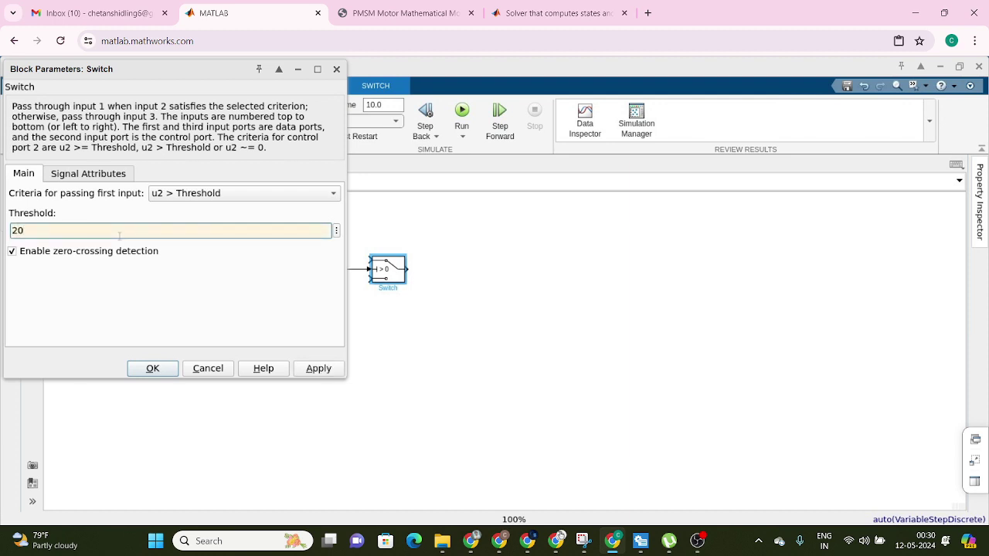
key("Return")
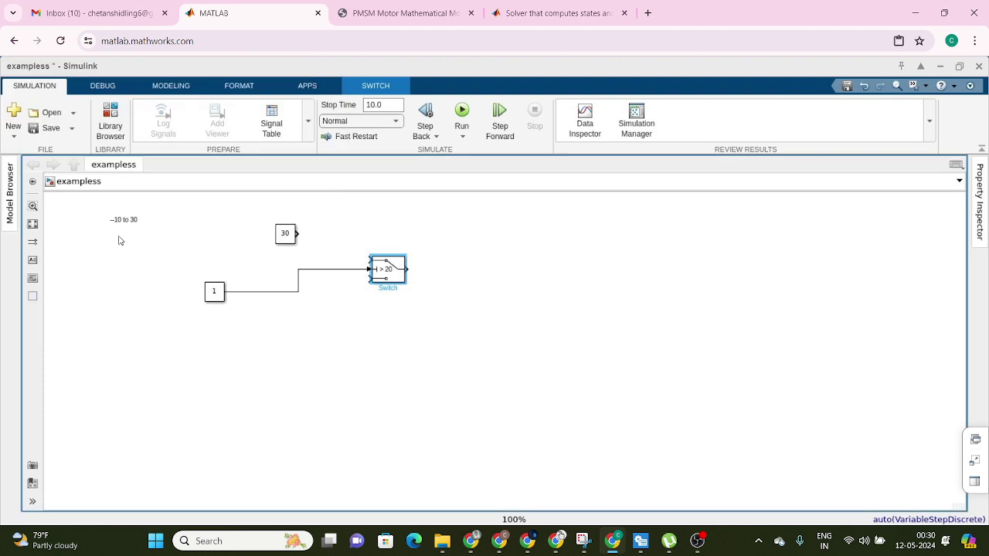
left_click(355, 288)
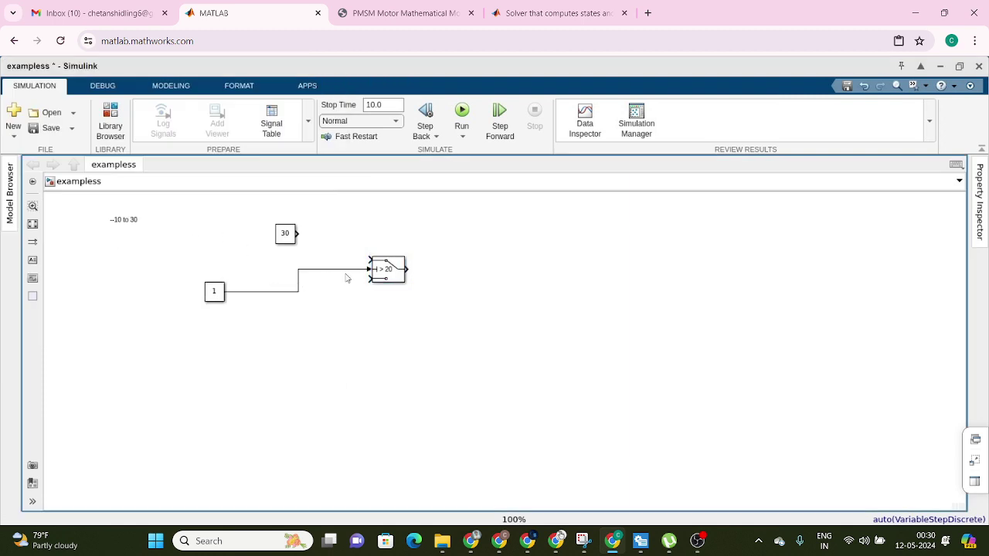
Change the Switch block's threshold from 20 to 30
double_click(394, 276)
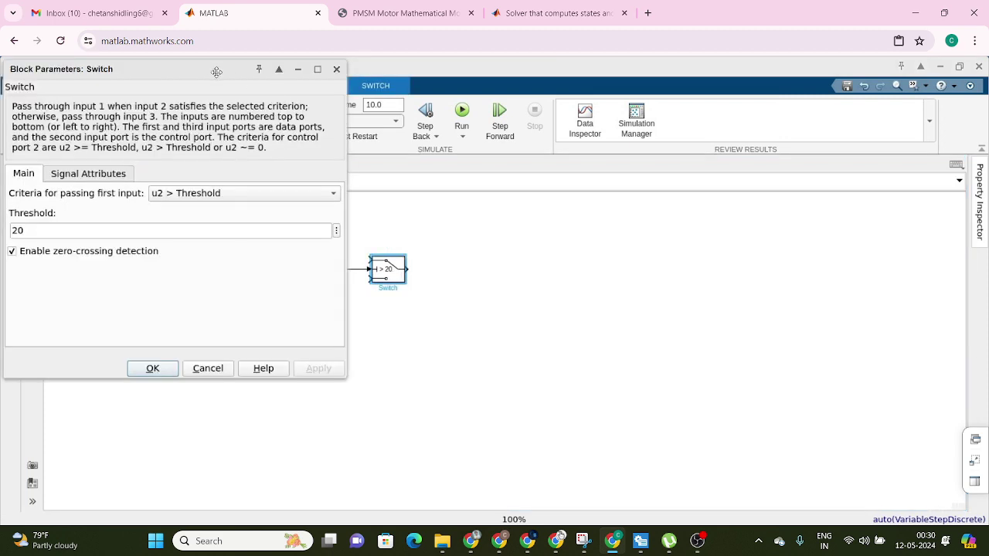
left_click_drag(217, 72, 371, 122)
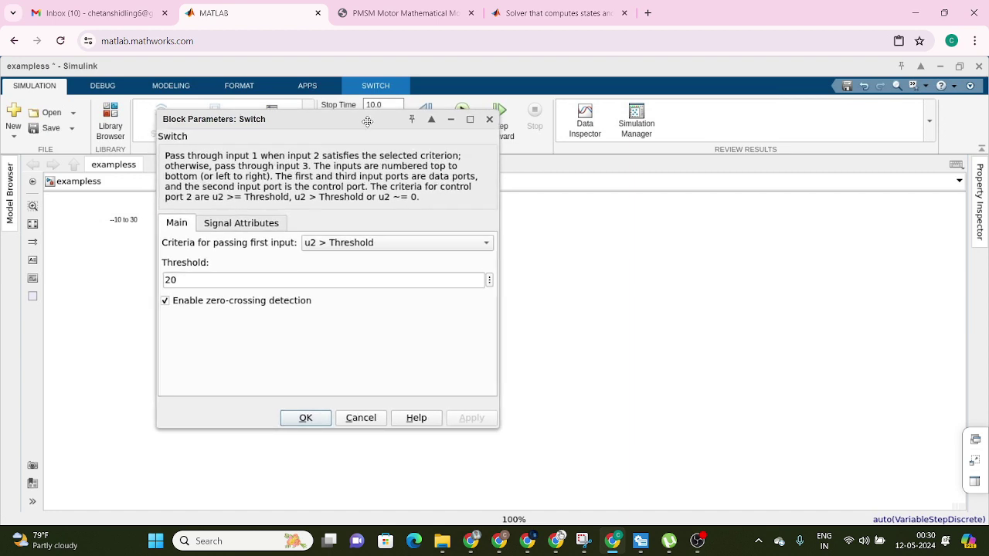
double_click(245, 282)
type("30")
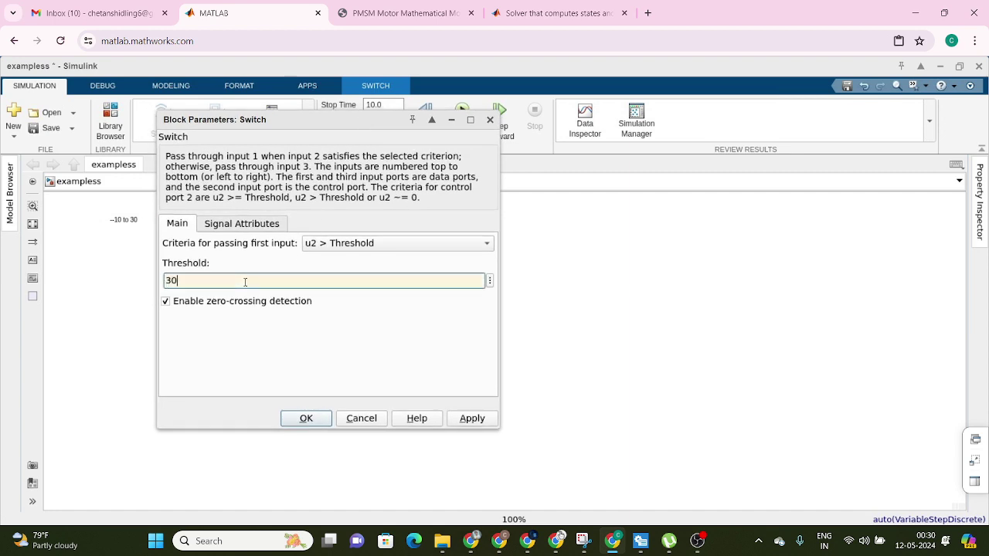
key("Return")
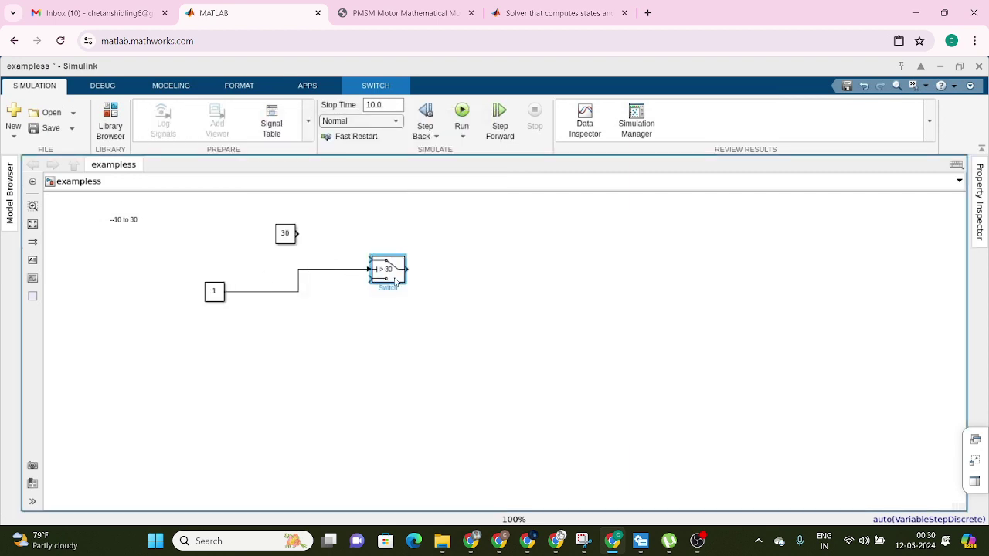
left_click(298, 233)
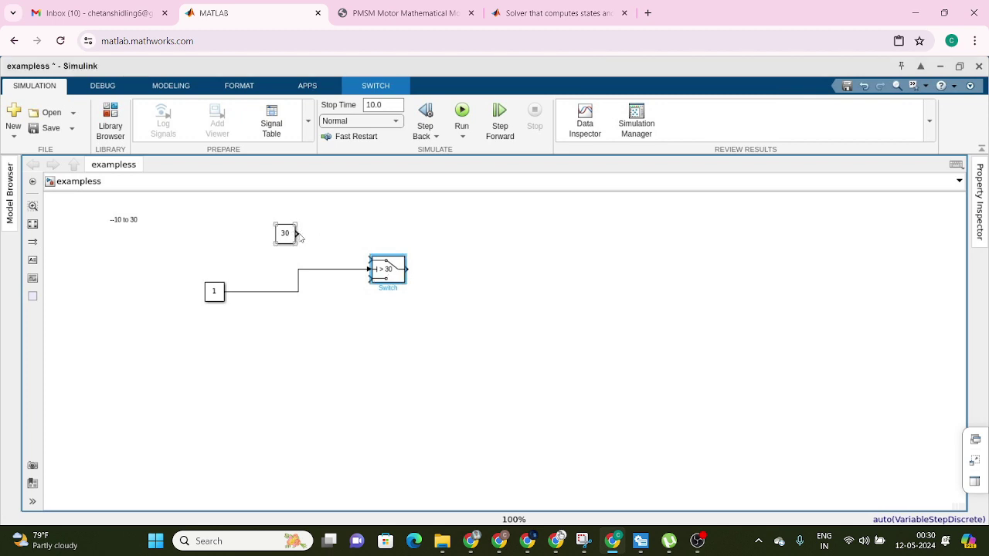
Wire the Constant 30 output into the Switch's top input
left_click_drag(298, 234, 370, 259)
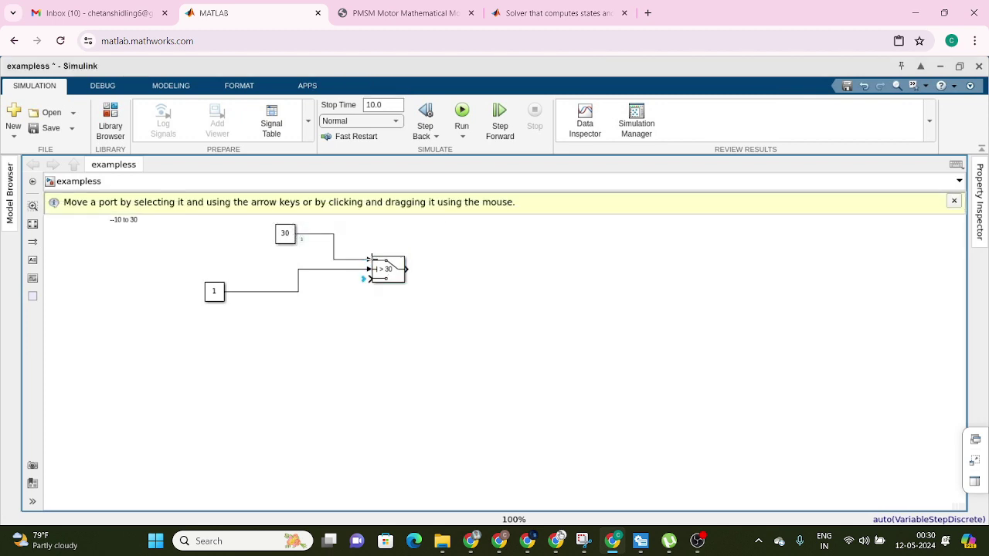
left_click(213, 299)
left_click(420, 280)
Branch the Constant 1 signal into the Switch's bottom data input
left_click(372, 281)
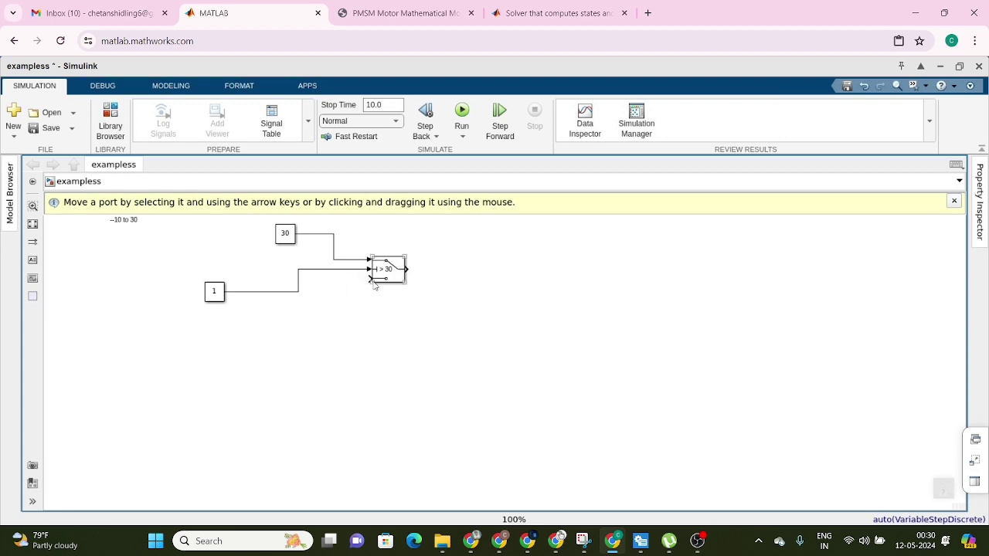
left_click_drag(372, 281, 298, 279)
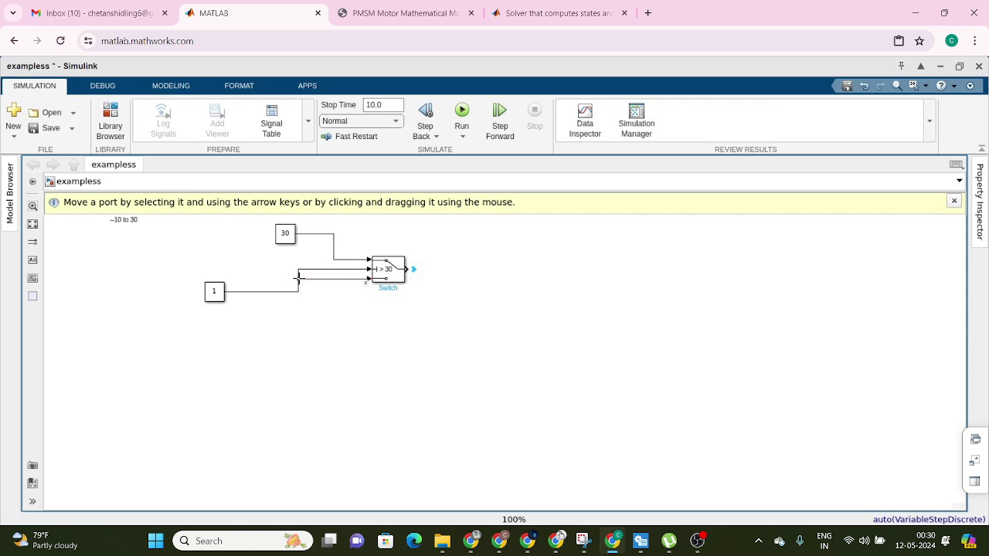
left_click_drag(298, 279, 299, 278)
left_click(374, 273)
left_click(213, 291)
left_click(395, 286)
left_click(380, 277)
left_click(372, 346)
double_click(269, 393)
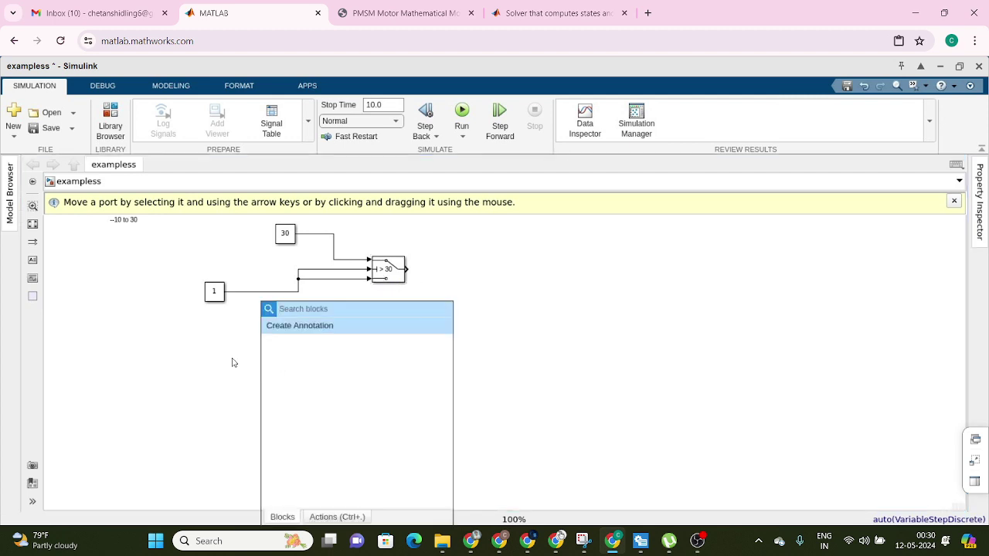
left_click(157, 285)
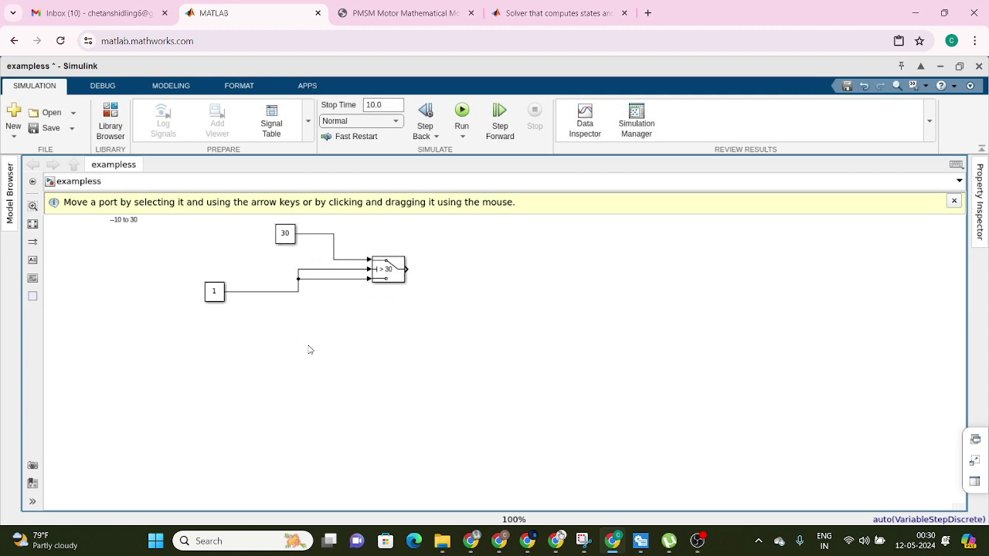
left_click(392, 268)
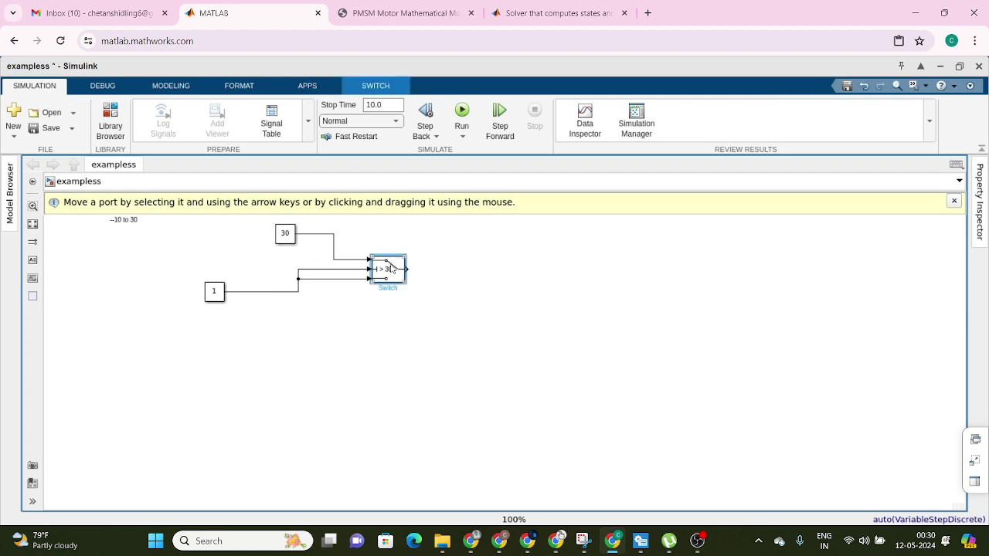
Duplicate the Switch as Switch1 and position it below the original
left_click_drag(392, 268, 403, 296)
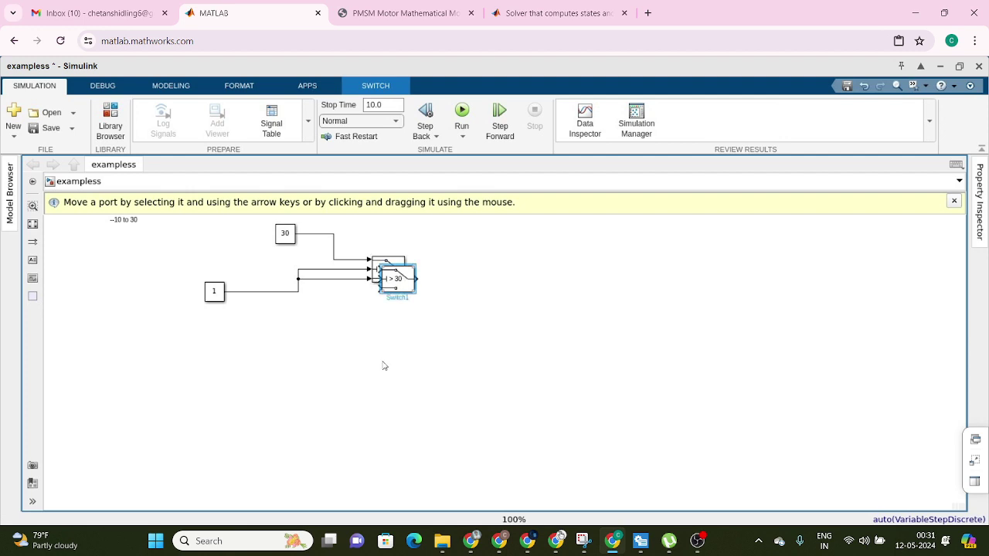
left_click_drag(402, 291, 389, 369)
left_click_drag(402, 315, 402, 320)
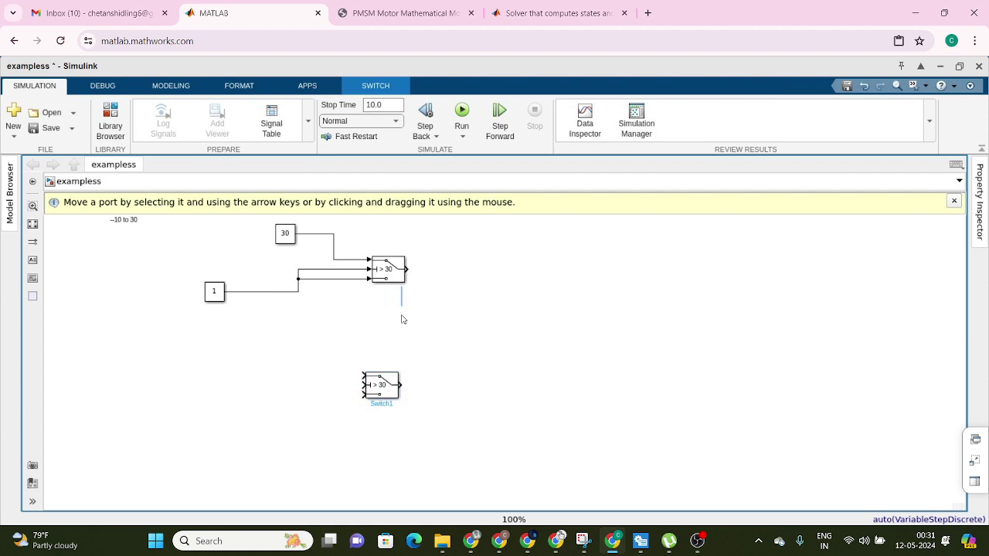
left_click(384, 386)
left_click(384, 386)
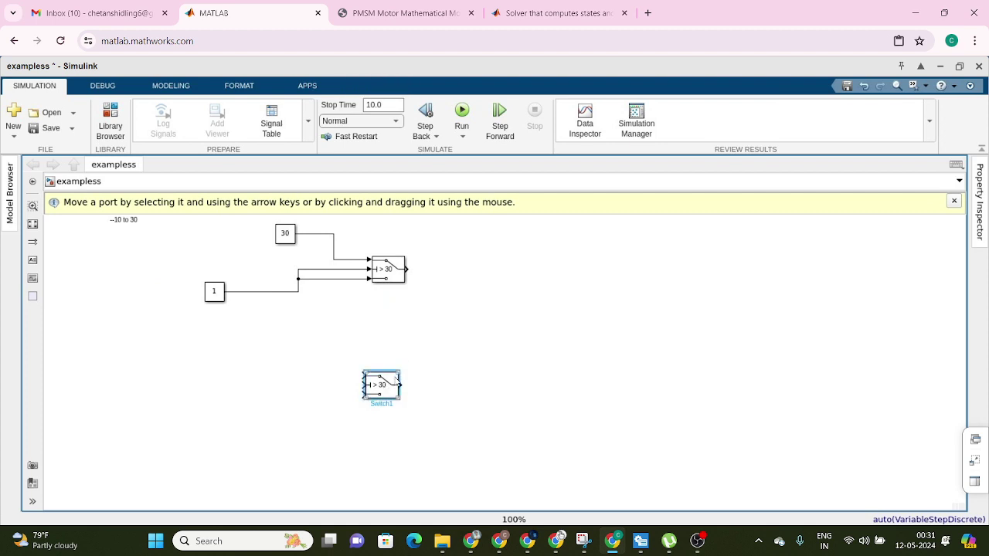
left_click_drag(384, 387, 395, 374)
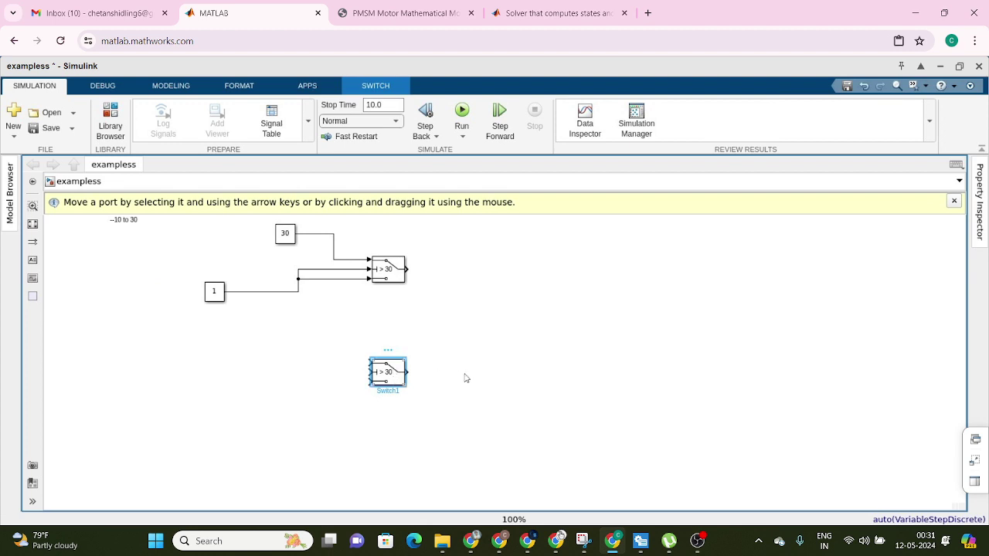
left_click(391, 383)
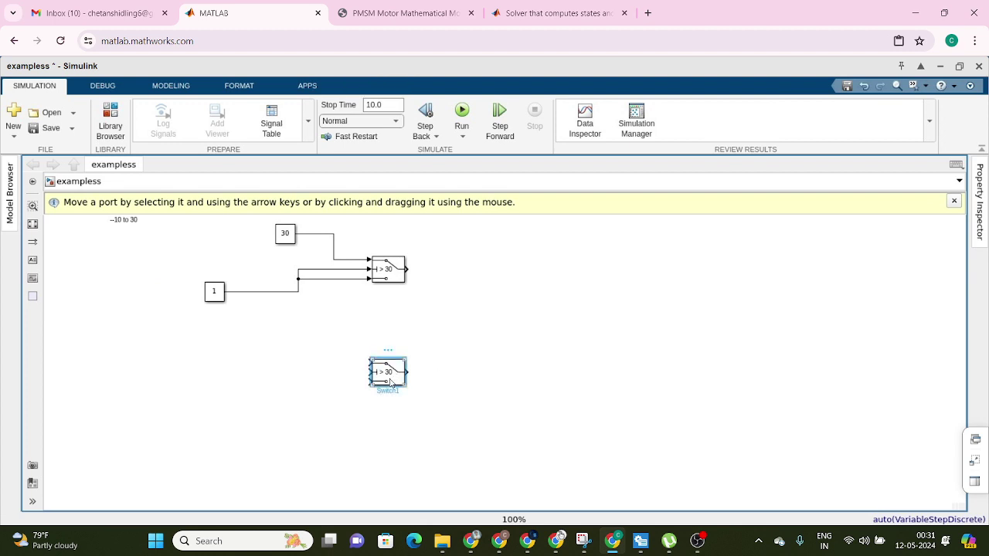
Replace Switch1's threshold value of 30 with -10 and apply it
double_click(391, 384)
double_click(179, 231)
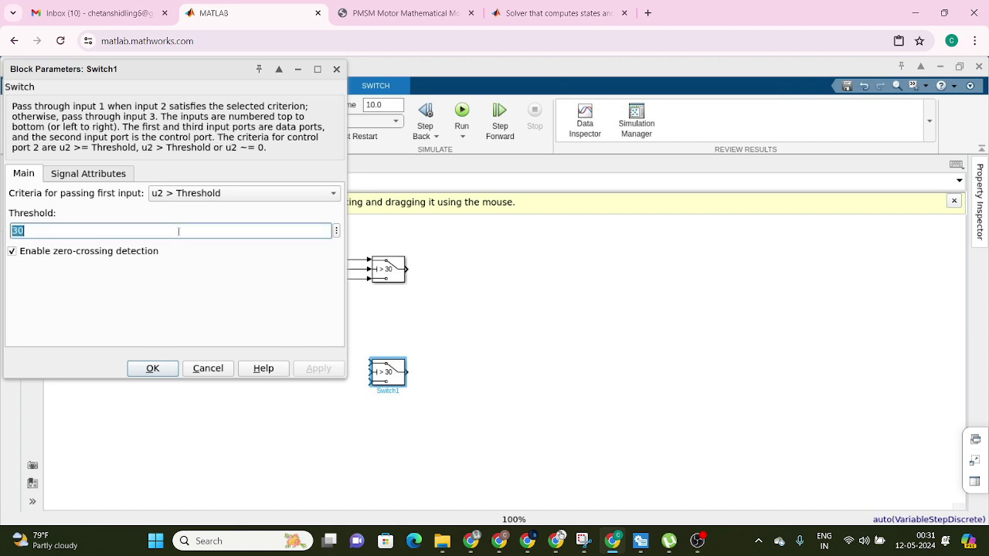
left_click_drag(187, 69, 338, 88)
type("-")
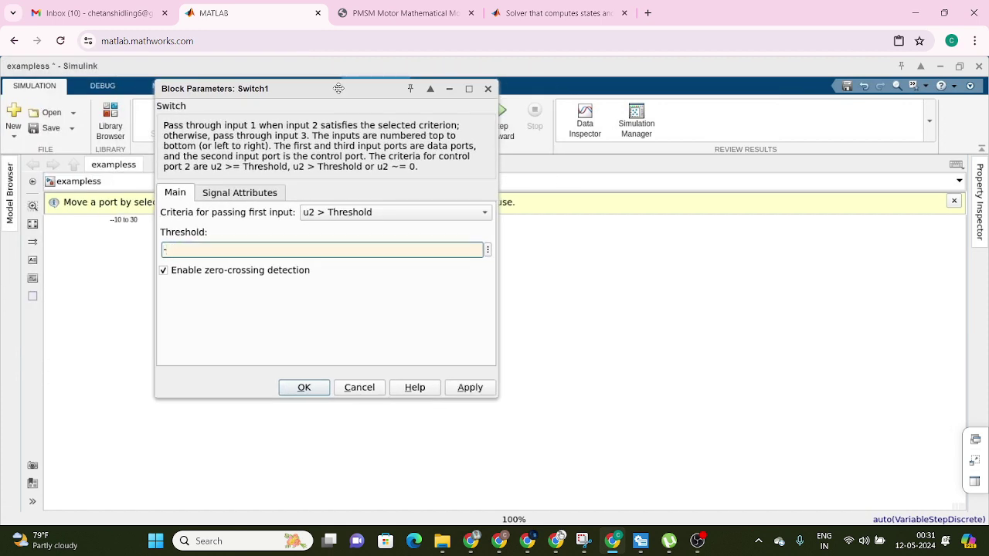
type("10")
key("Return")
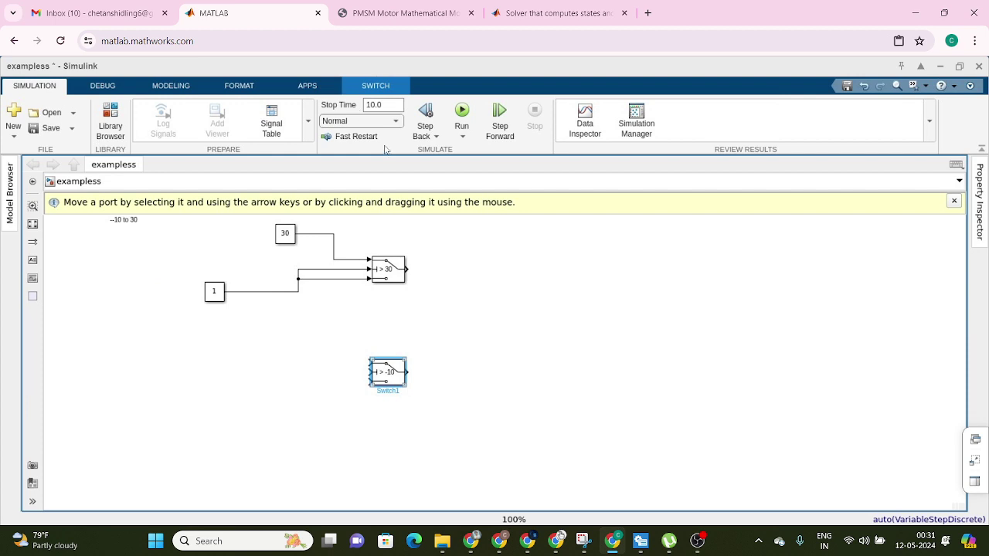
Reopen Switch1's parameters and choose 'u2 >= Threshold' as the pass criterion
double_click(380, 374)
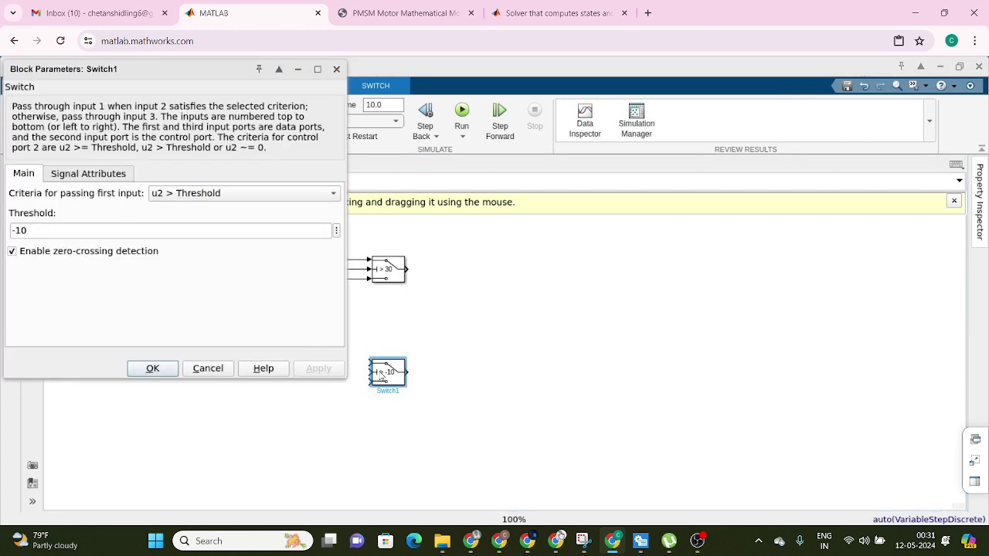
key("Return")
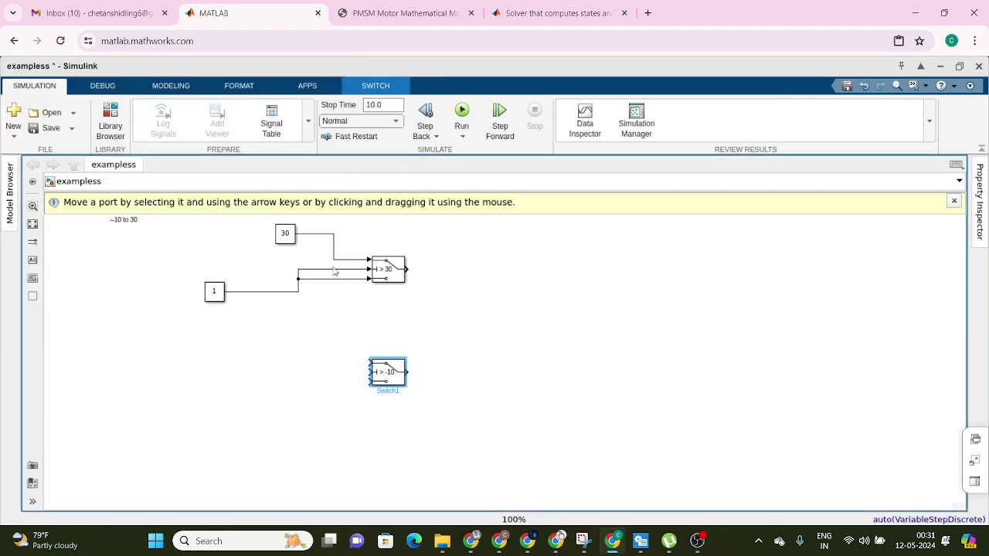
double_click(394, 379)
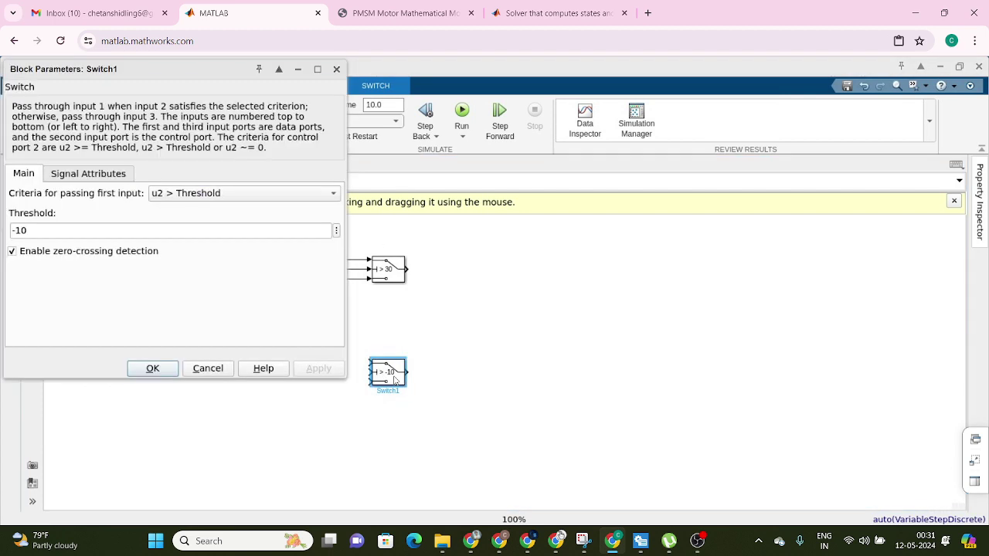
left_click(240, 196)
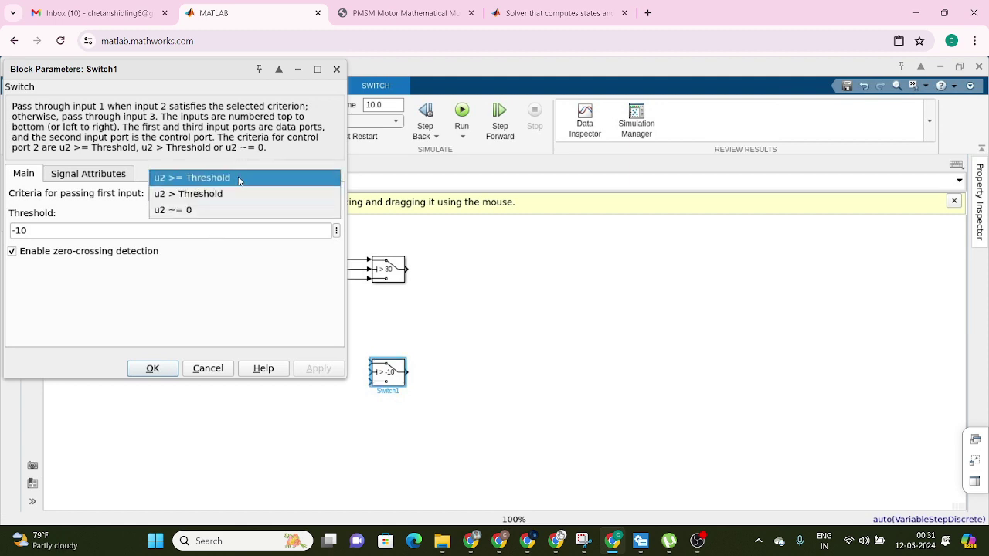
left_click(239, 178)
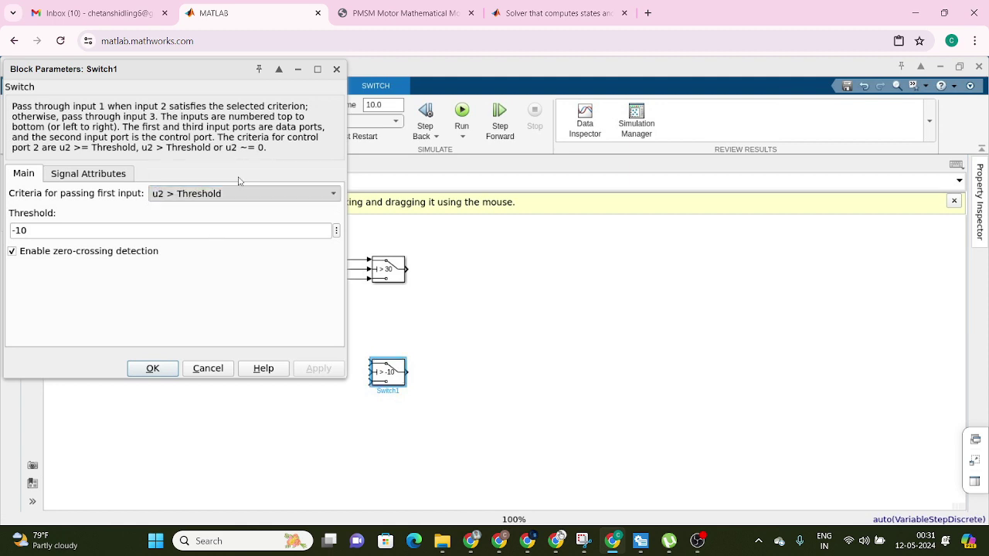
Confirm the u2 >= Threshold criterion and wire the first Switch's output to Switch1's control input
left_click(154, 370)
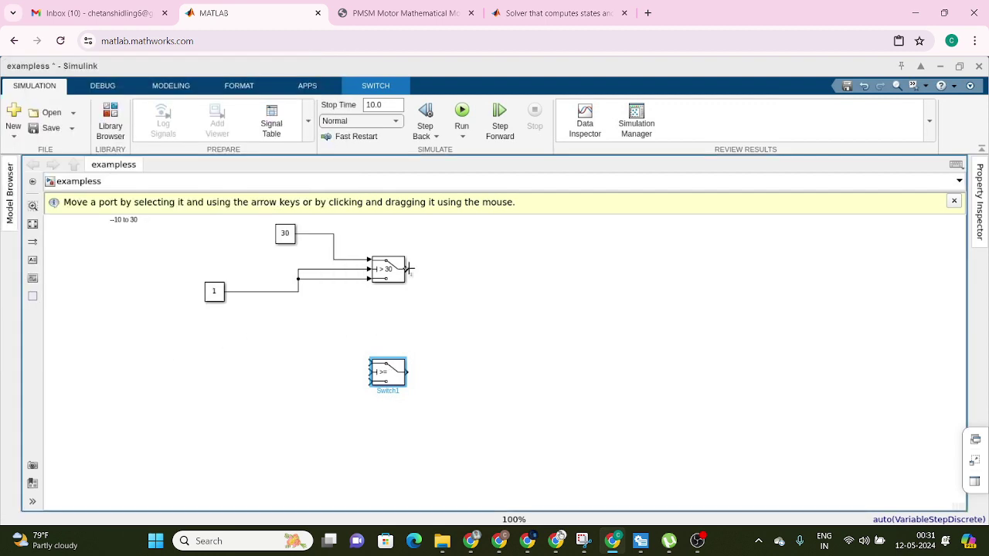
left_click_drag(410, 269, 330, 349)
left_click(378, 373)
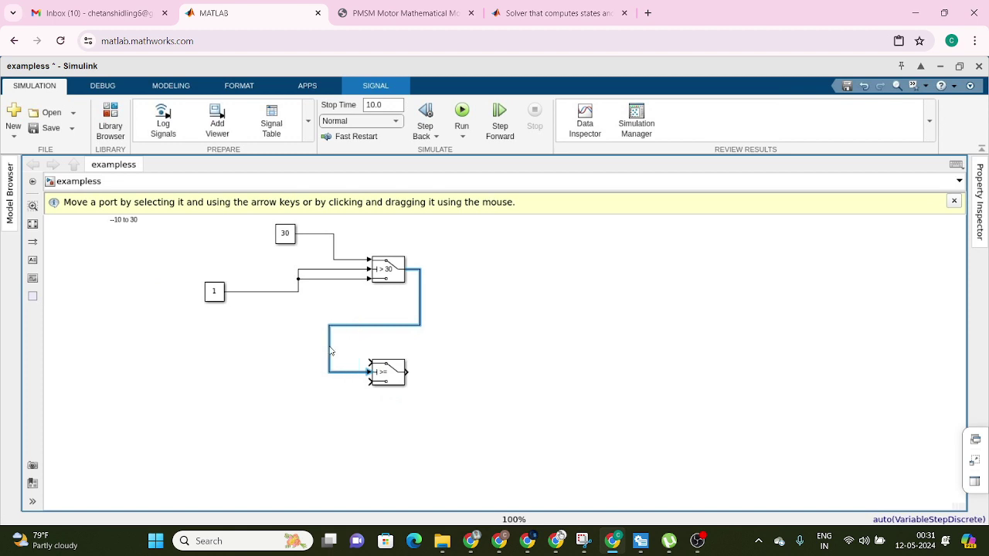
left_click(393, 378)
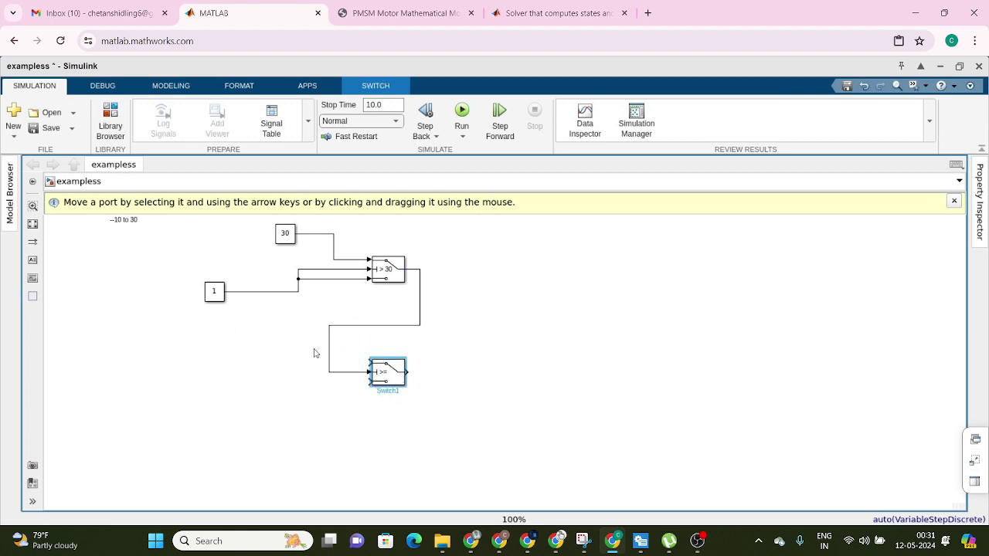
double_click(386, 376)
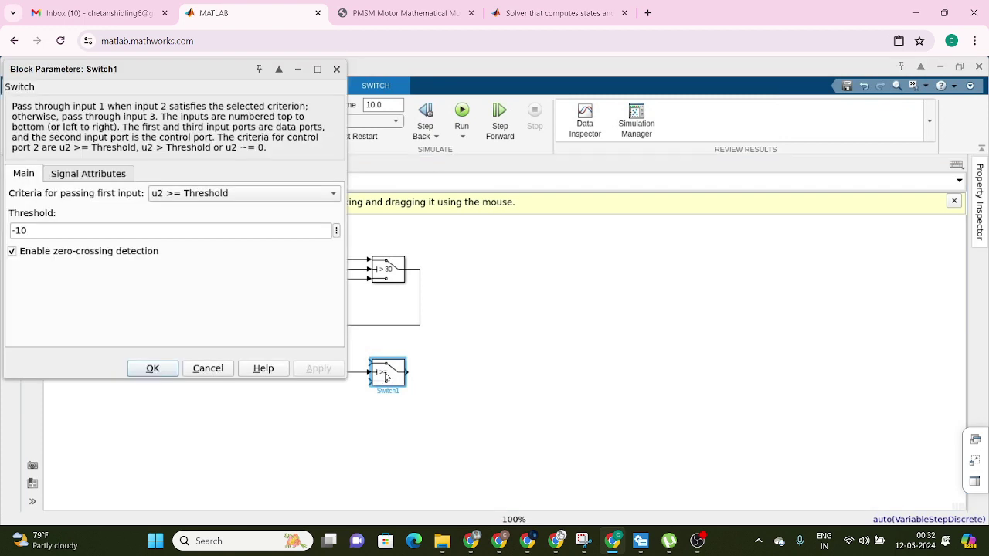
left_click(152, 369)
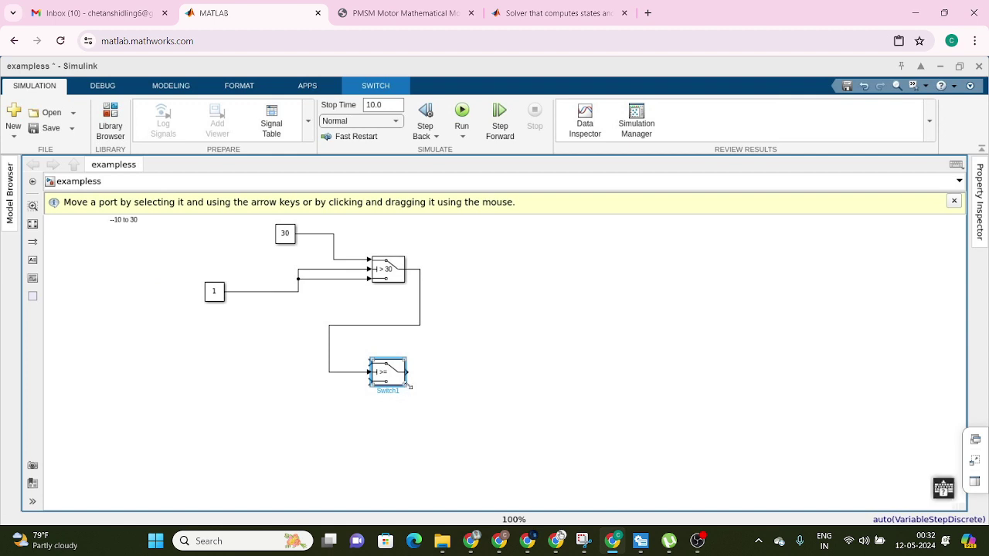
Enlarge Switch1 so its label fits and branch the first Switch's output into its top input
left_click_drag(403, 388, 420, 392)
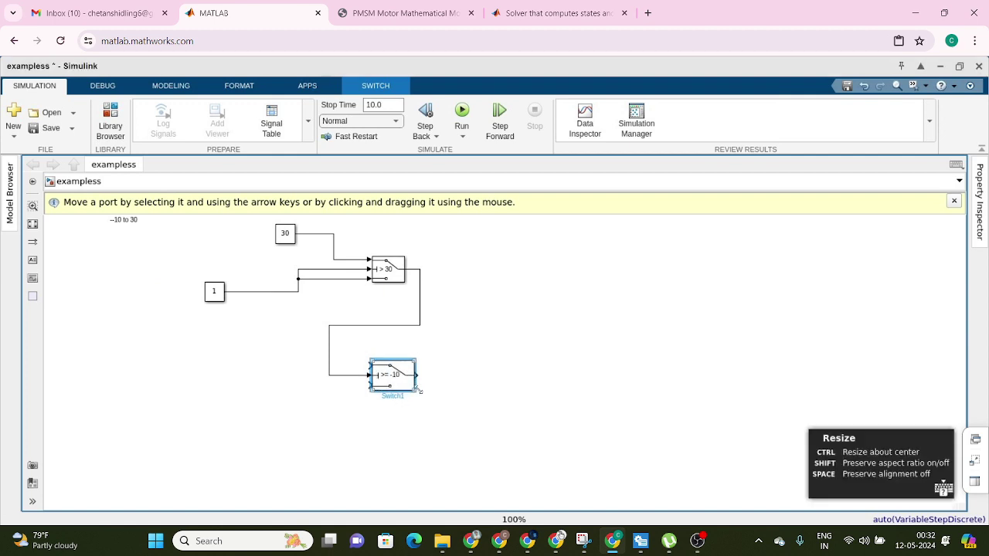
left_click(476, 395)
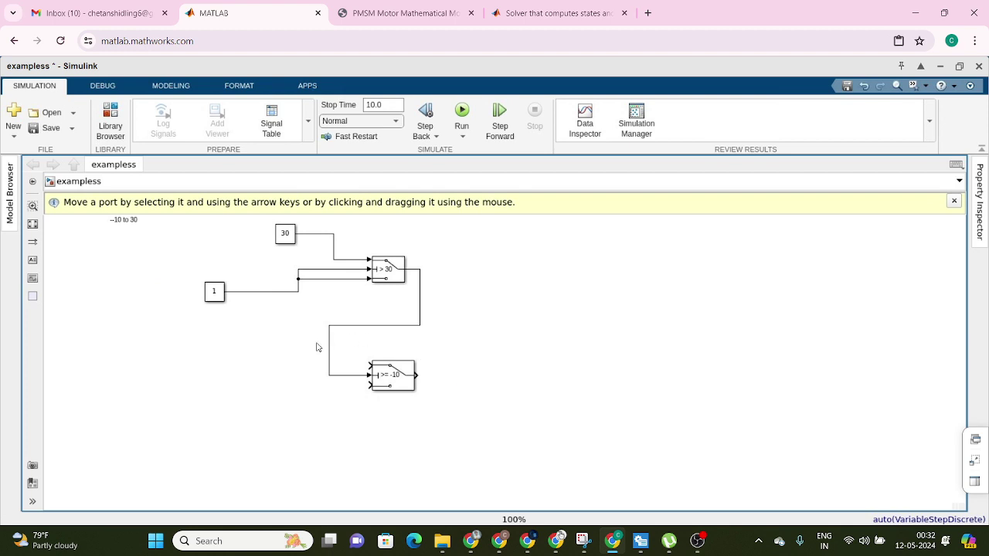
left_click(382, 379)
scroll(391, 381, "down", 2)
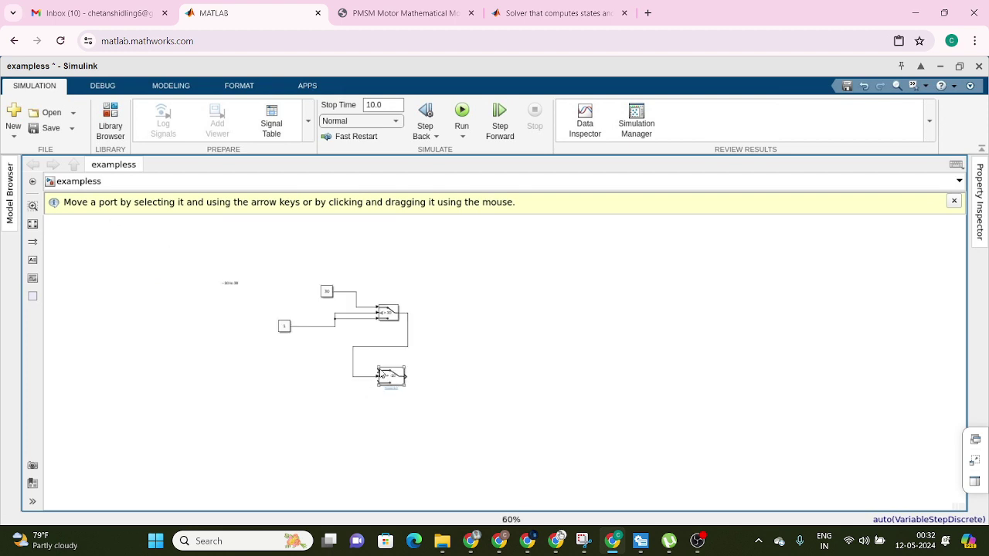
scroll(389, 378, "up", 2)
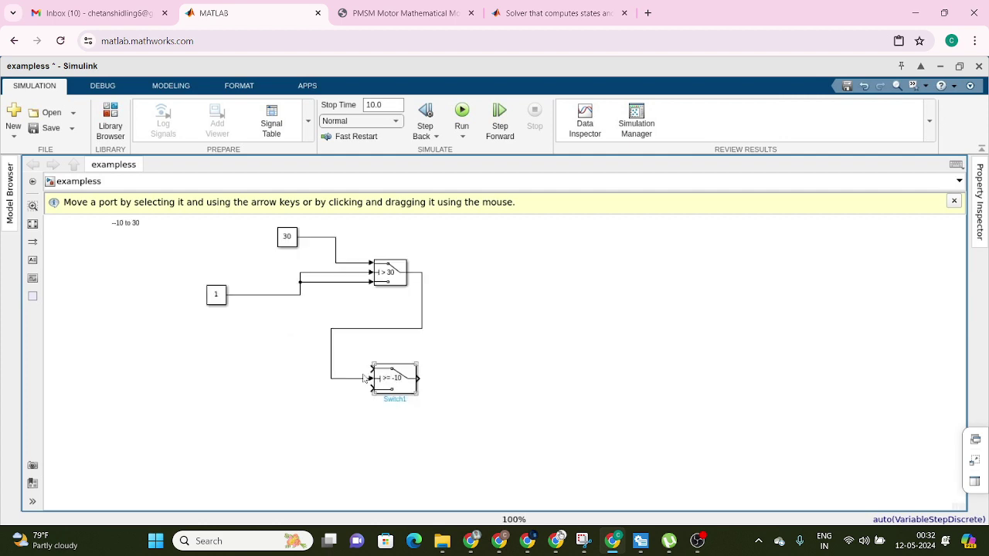
left_click(367, 372)
left_click_drag(359, 365, 330, 364)
Copy the 30 Constant, set the copy to -10, and wire it to Switch1's bottom input
left_click(291, 242)
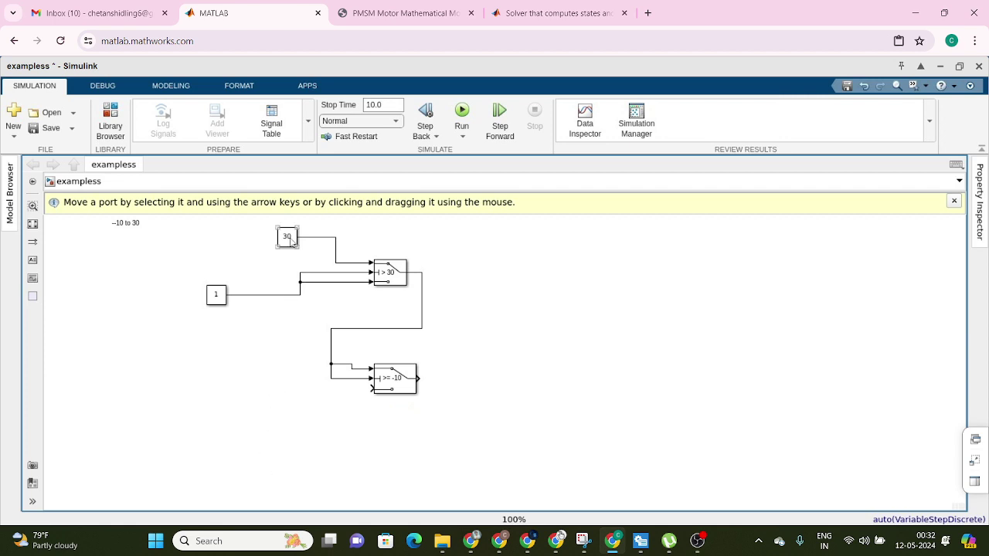
left_click(291, 241)
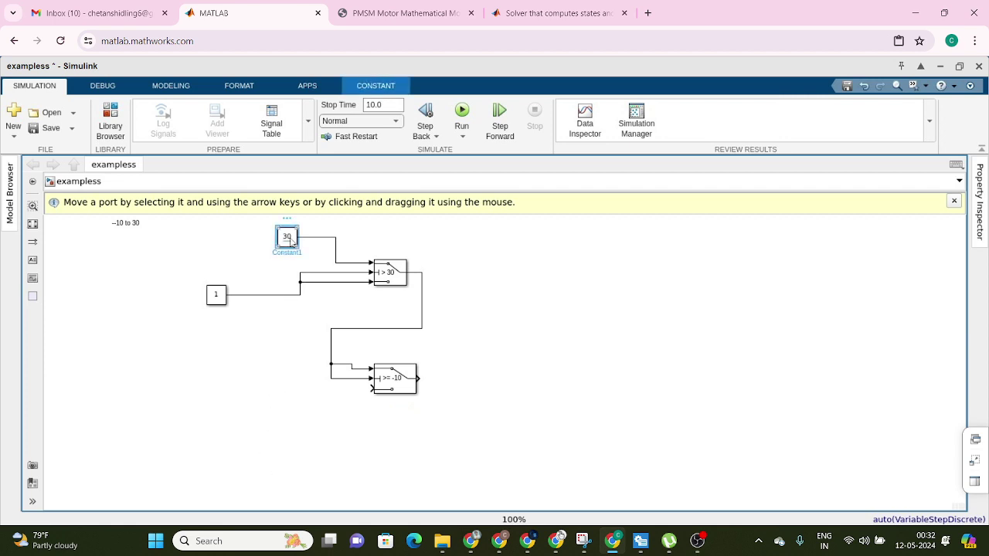
left_click_drag(291, 242, 280, 409)
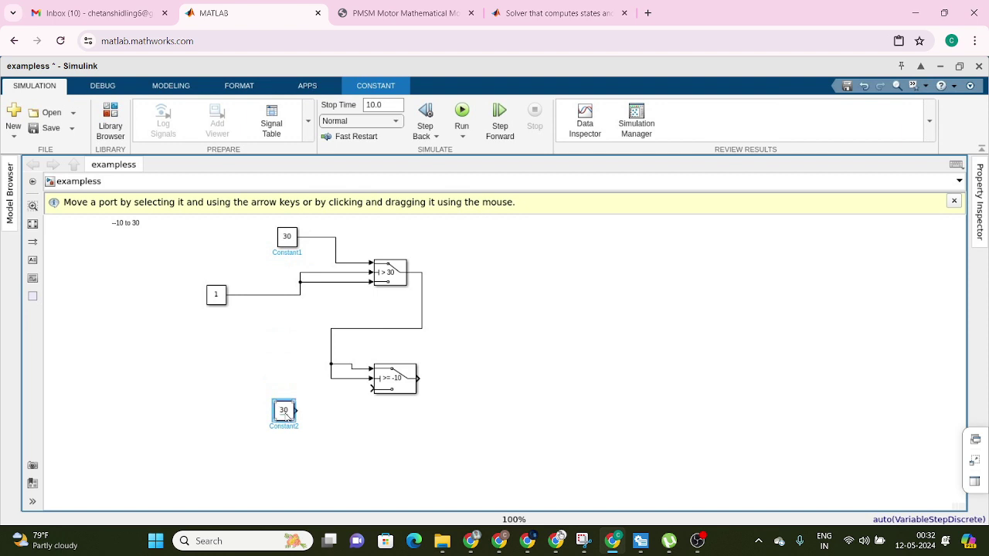
double_click(285, 412)
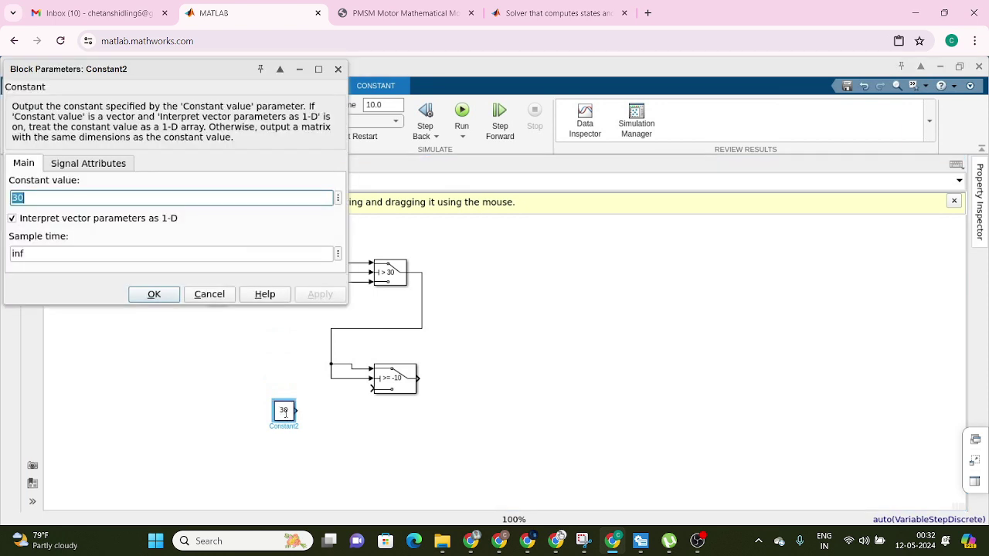
type("-1")
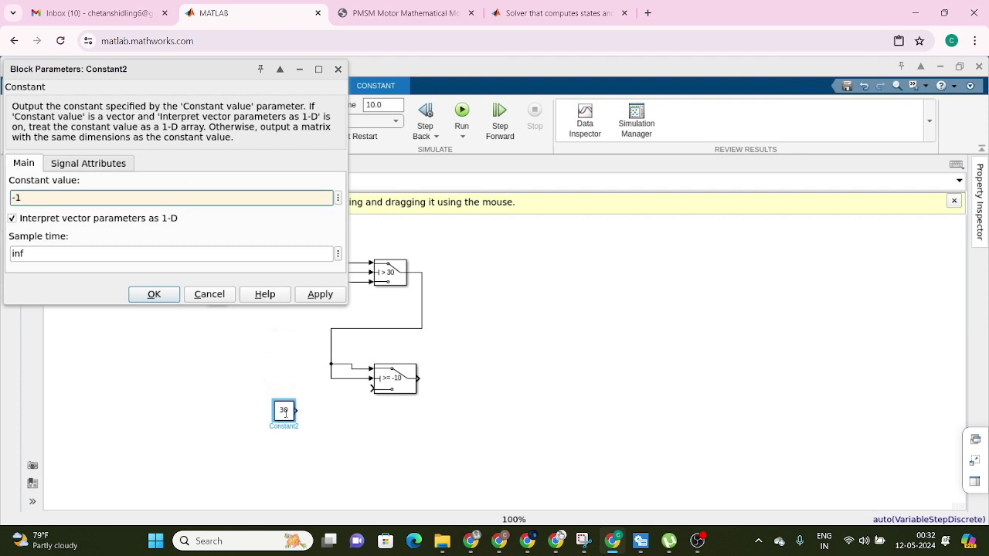
key("Return")
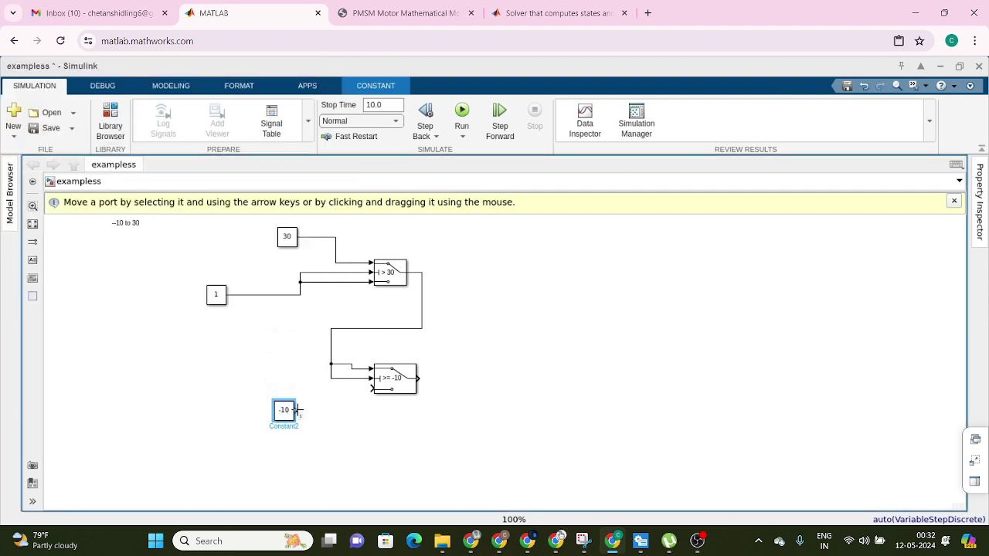
left_click_drag(296, 410, 371, 389)
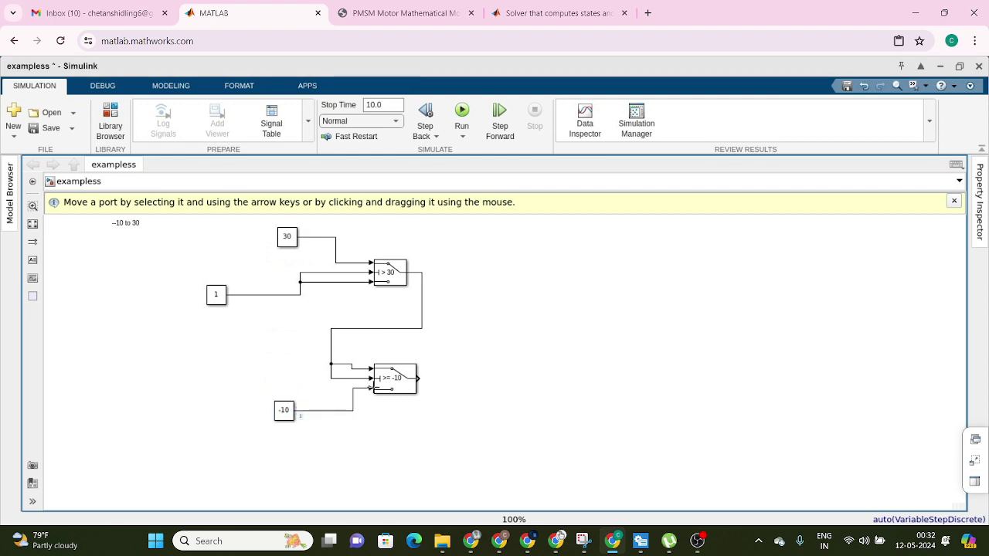
double_click(532, 355)
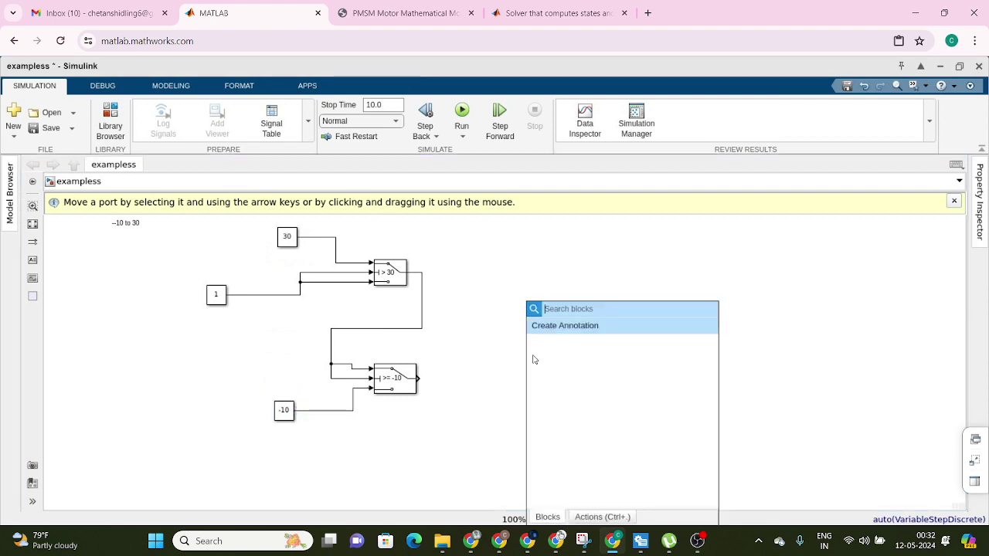
Insert a Display block via the 'dis' search and feed it Switch1's output
type("dis")
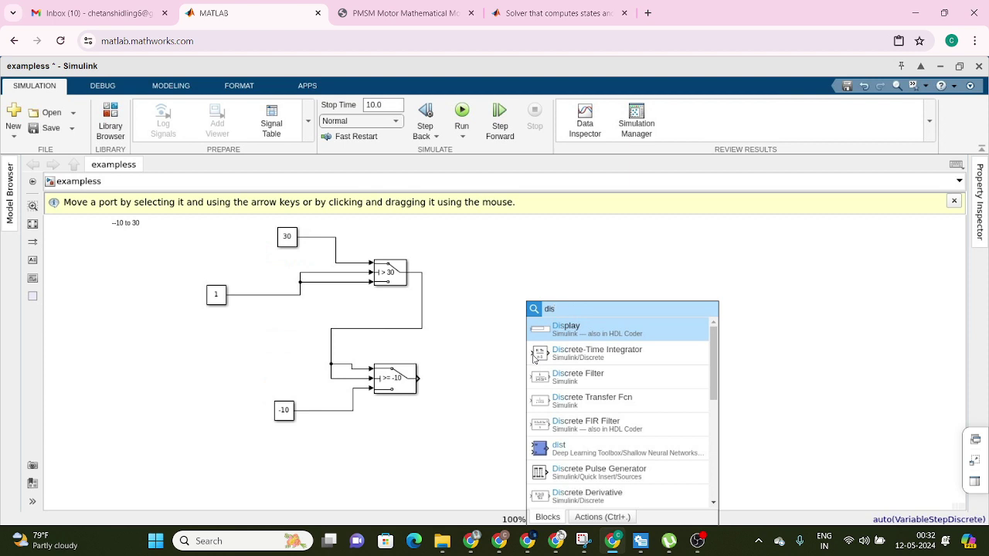
key("Return")
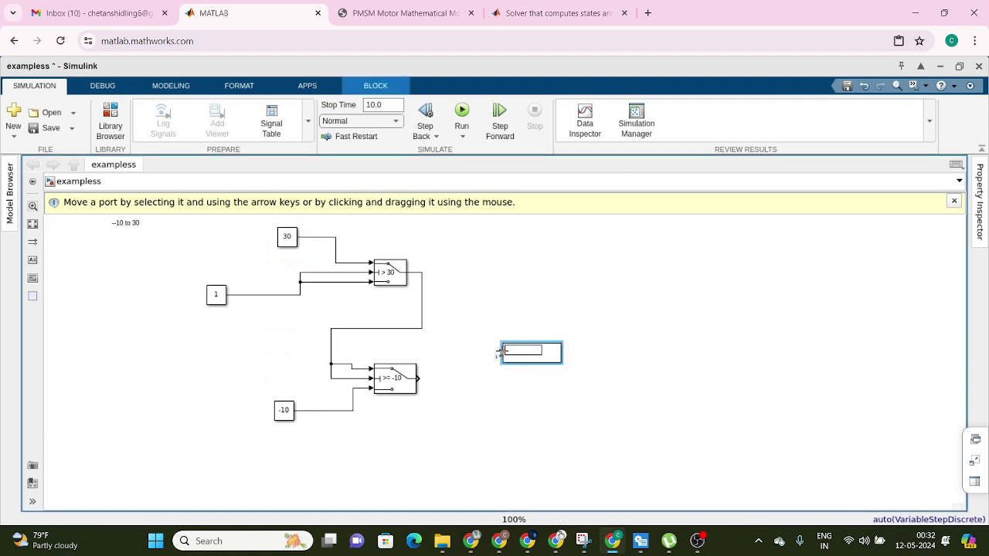
left_click_drag(499, 351, 422, 378)
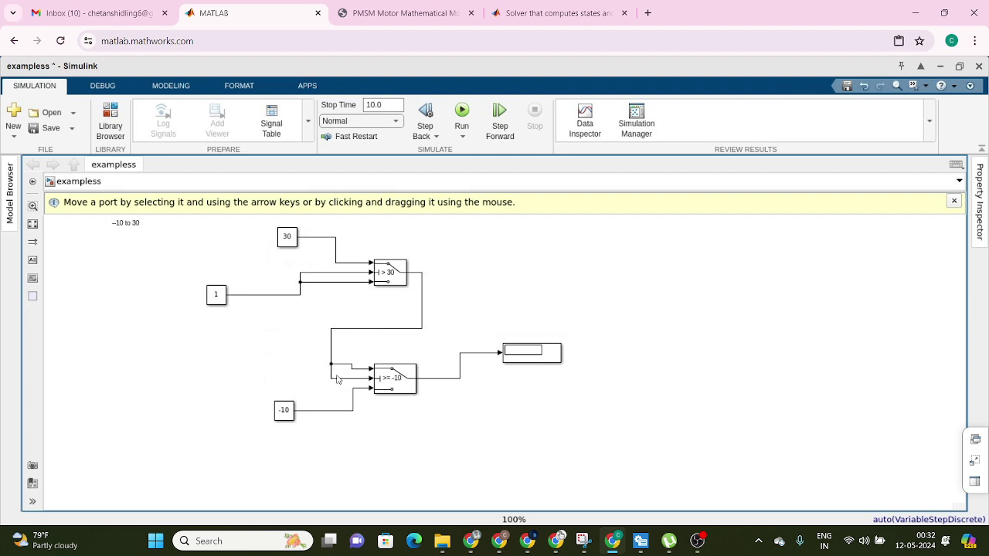
left_click(332, 344)
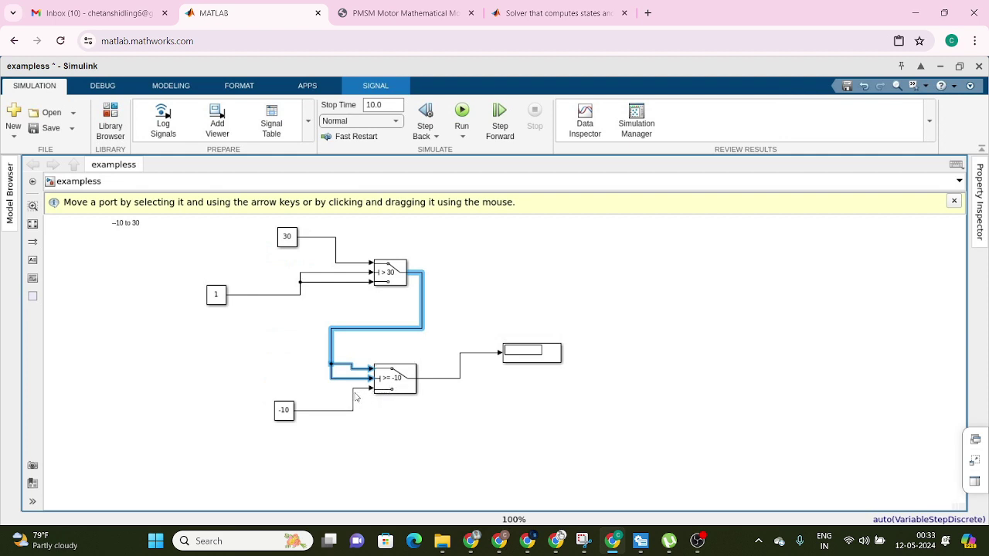
Set the input Constant to 50 and run the simulation, giving a Display reading of 30
left_click(354, 397)
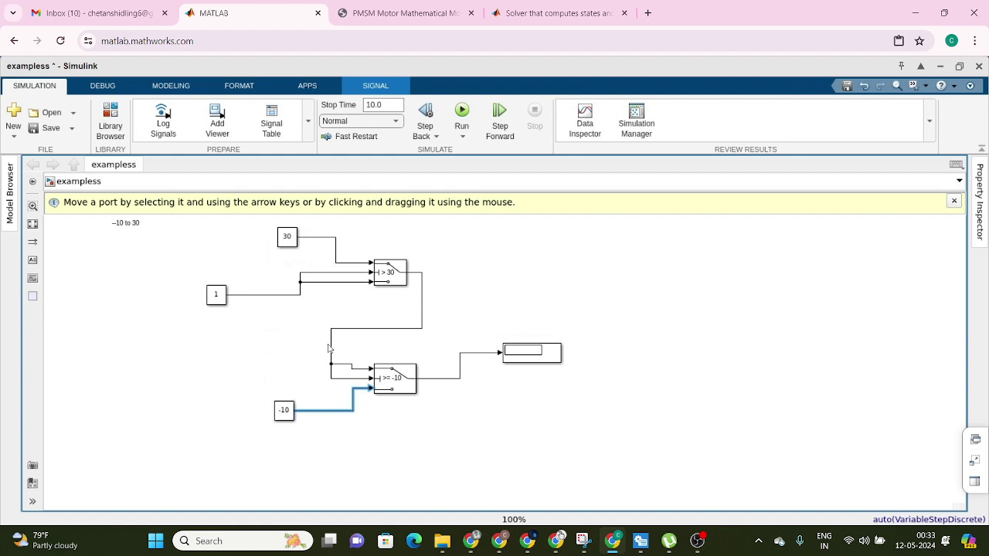
left_click(357, 330)
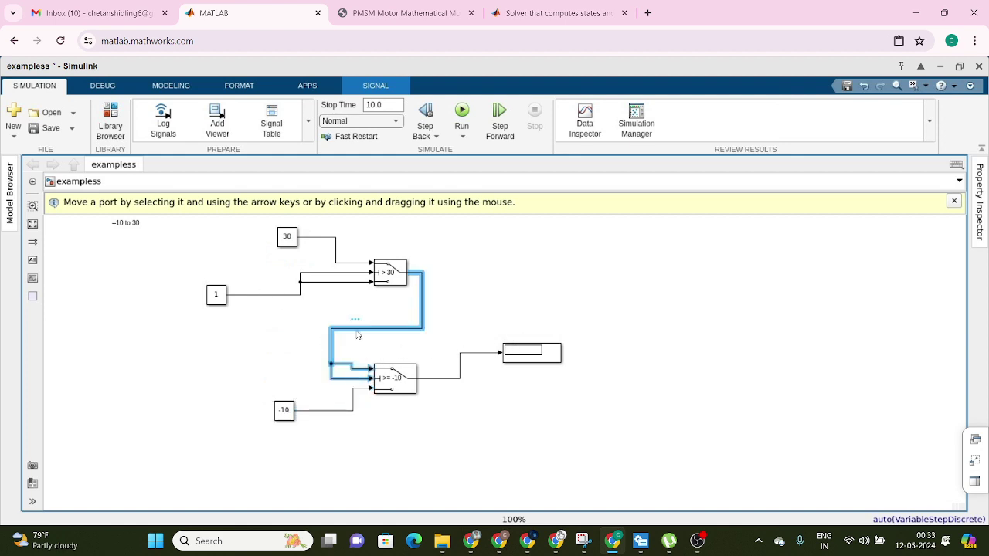
left_click(265, 334)
double_click(214, 301)
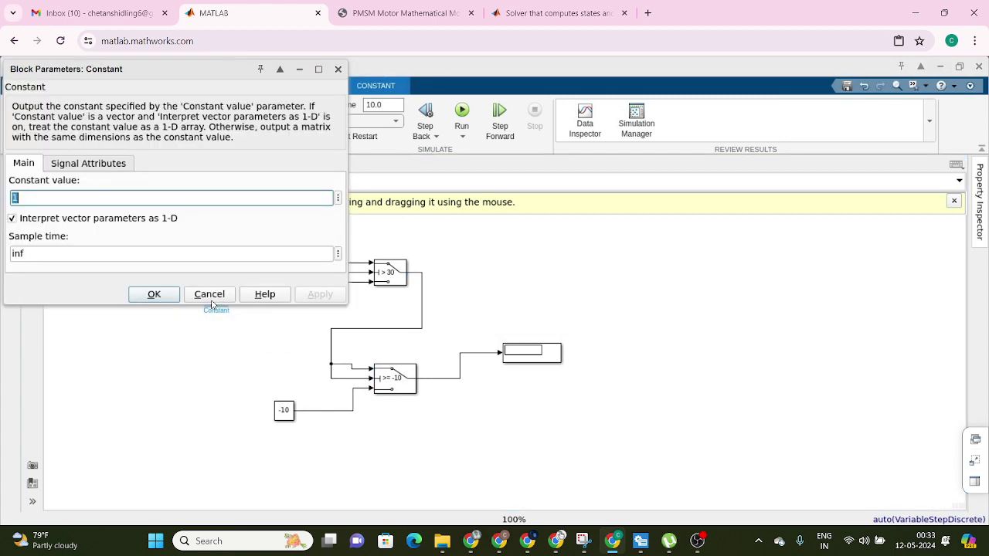
type("50")
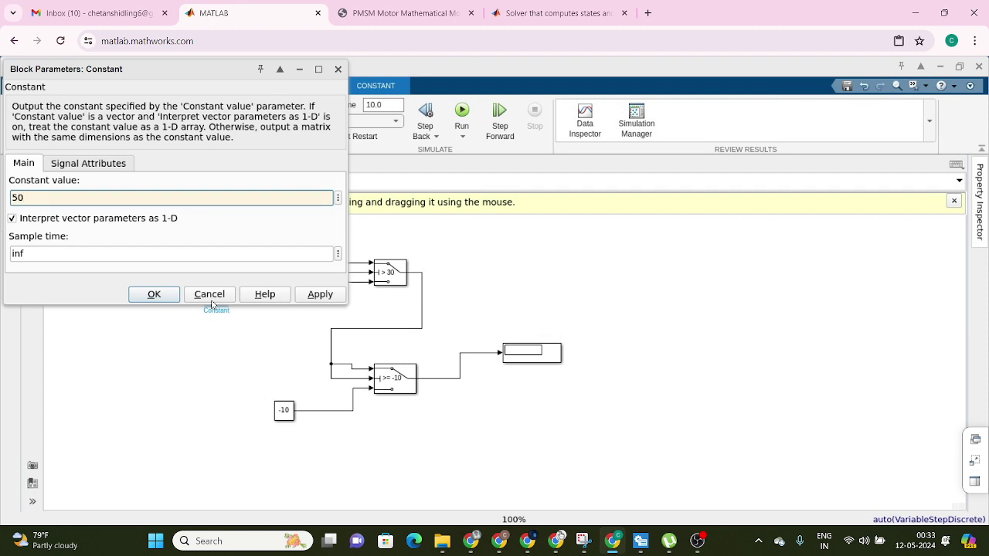
key("Return")
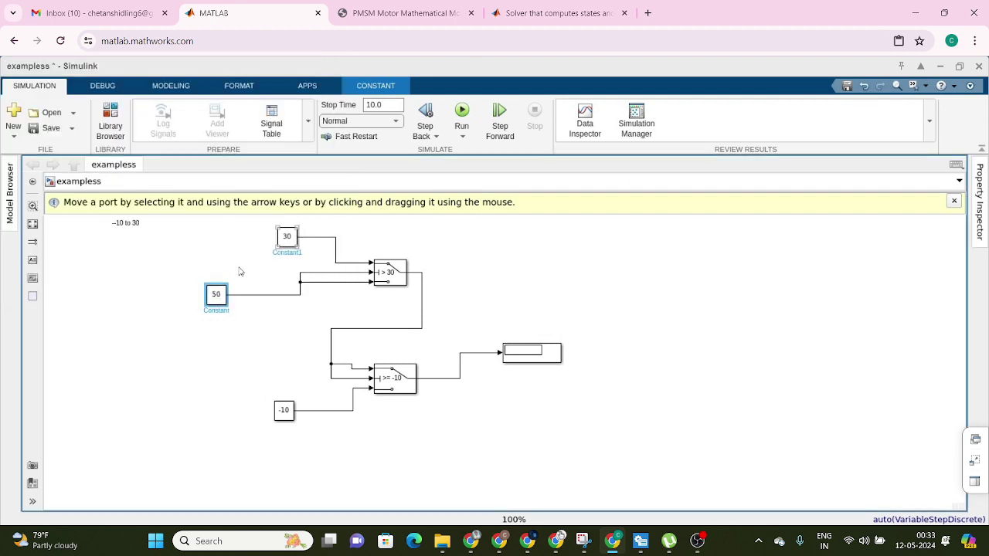
left_click(463, 112)
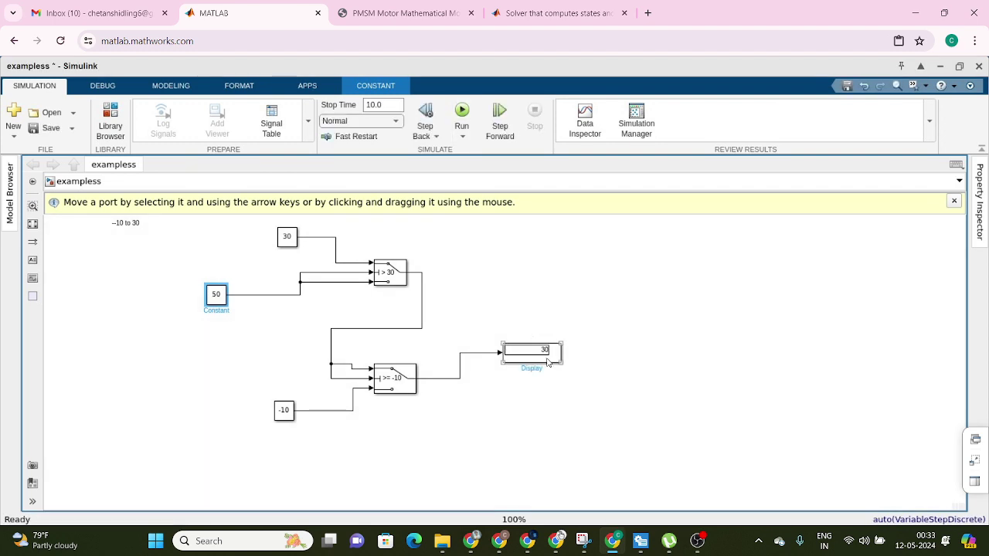
Set the input Constant to -50 and rerun, giving a Display reading of -10
double_click(215, 298)
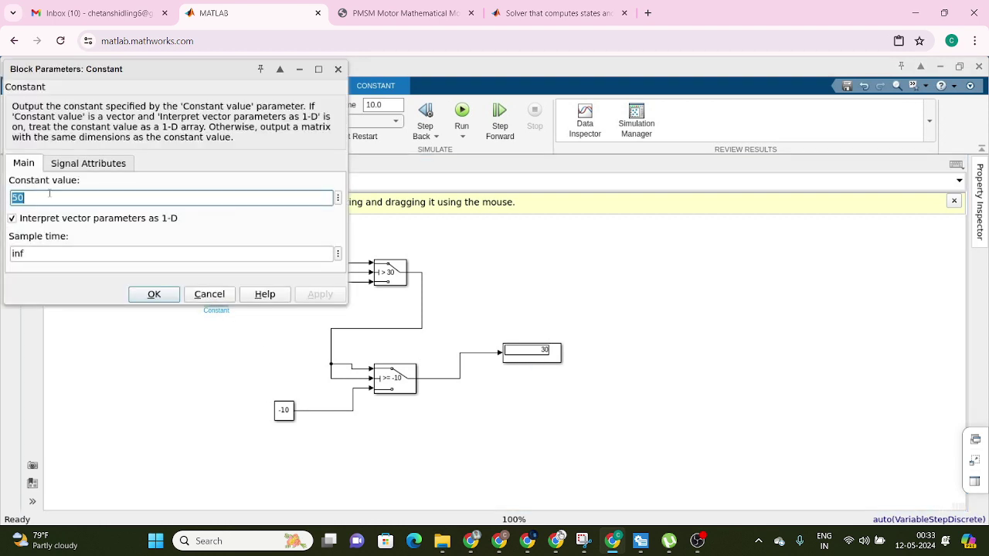
type("-50")
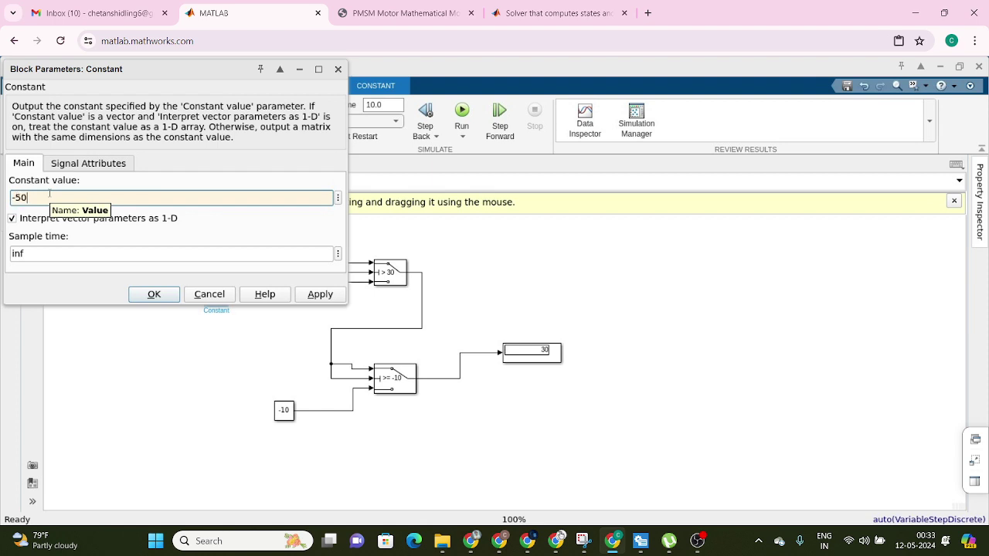
left_click(154, 294)
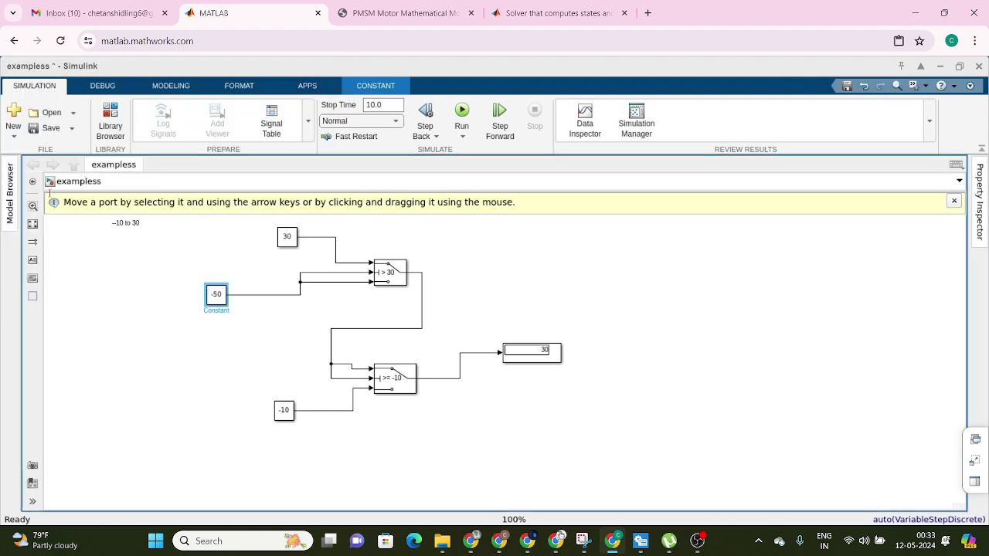
left_click(461, 114)
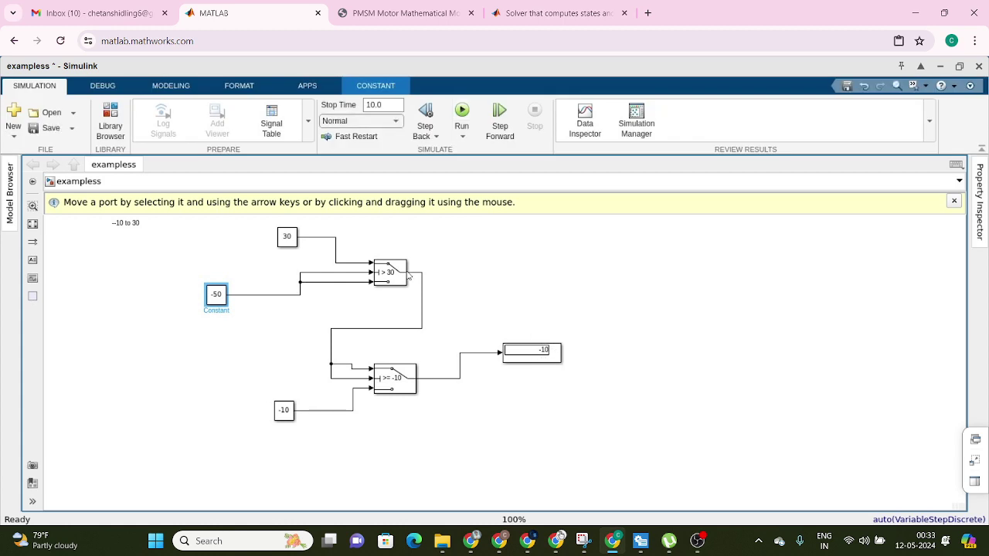
double_click(635, 279)
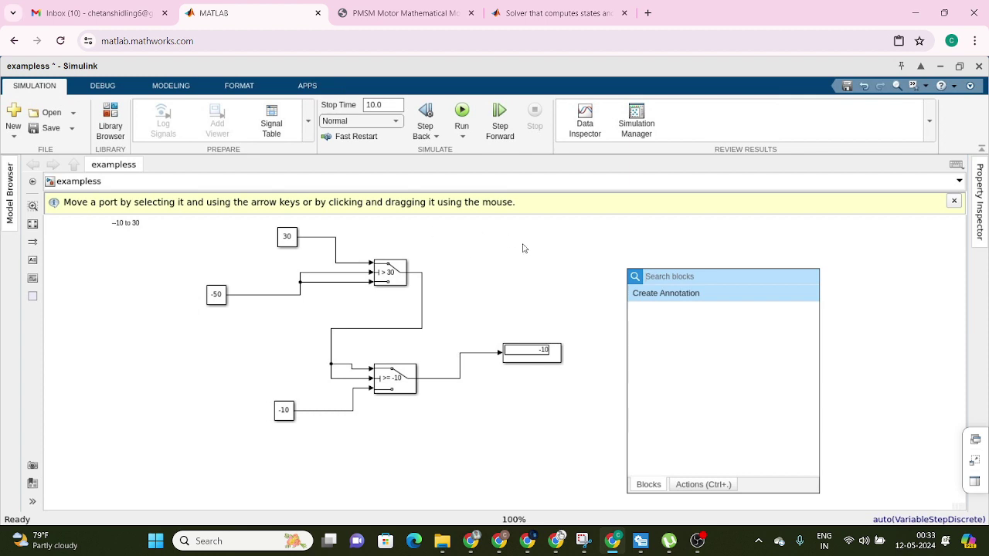
Dismiss the block search and move the '-10 to 30' note down and to the right
left_click(401, 278)
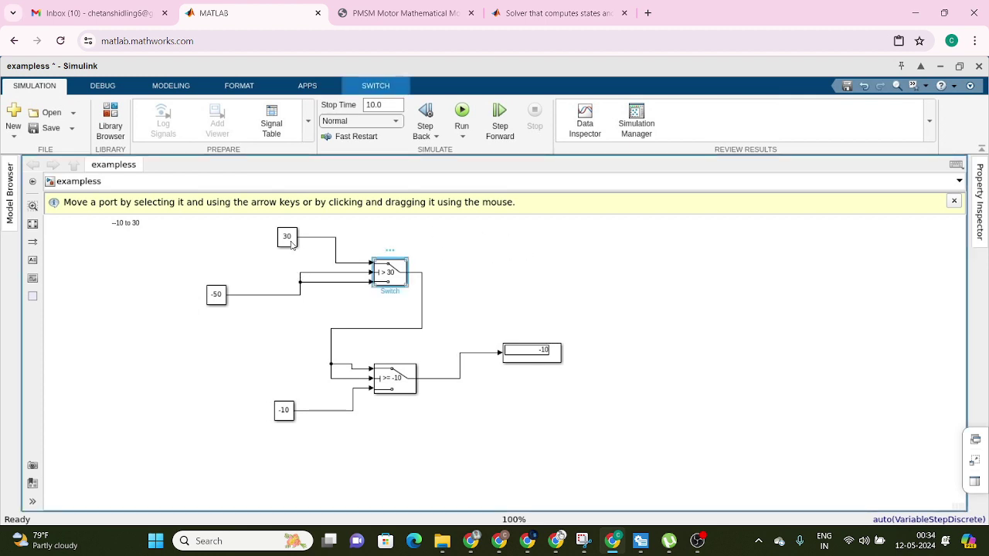
left_click(488, 332)
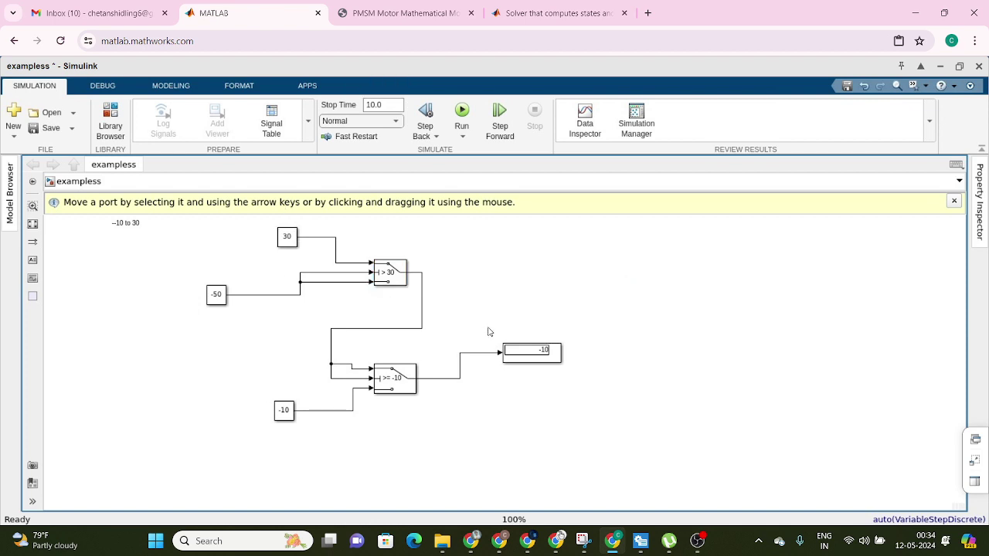
left_click(127, 226)
left_click_drag(129, 229, 141, 262)
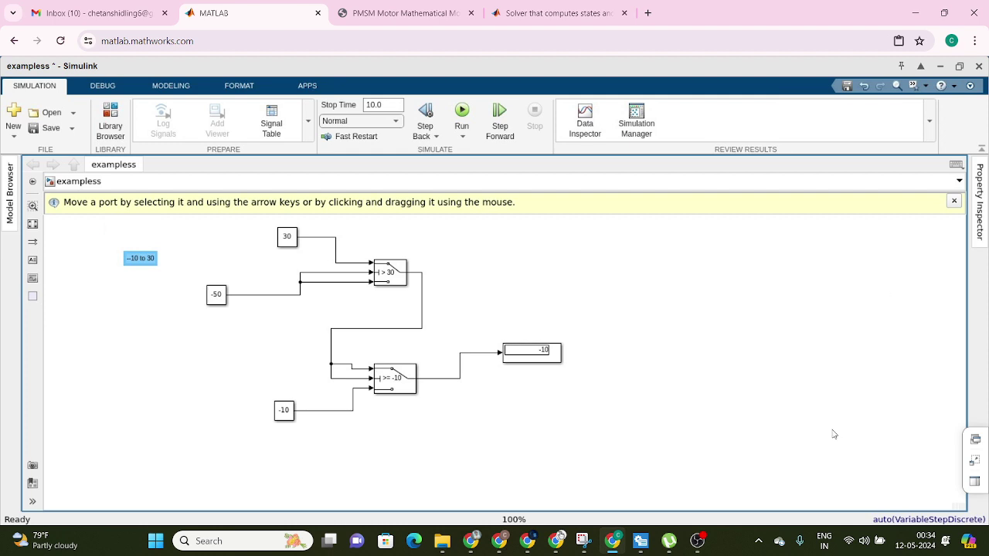
left_click(697, 550)
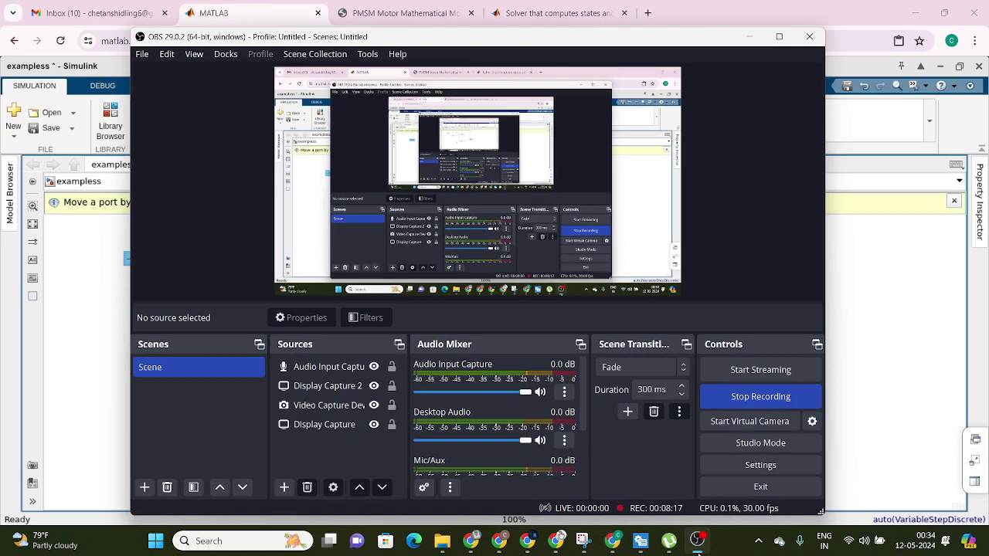